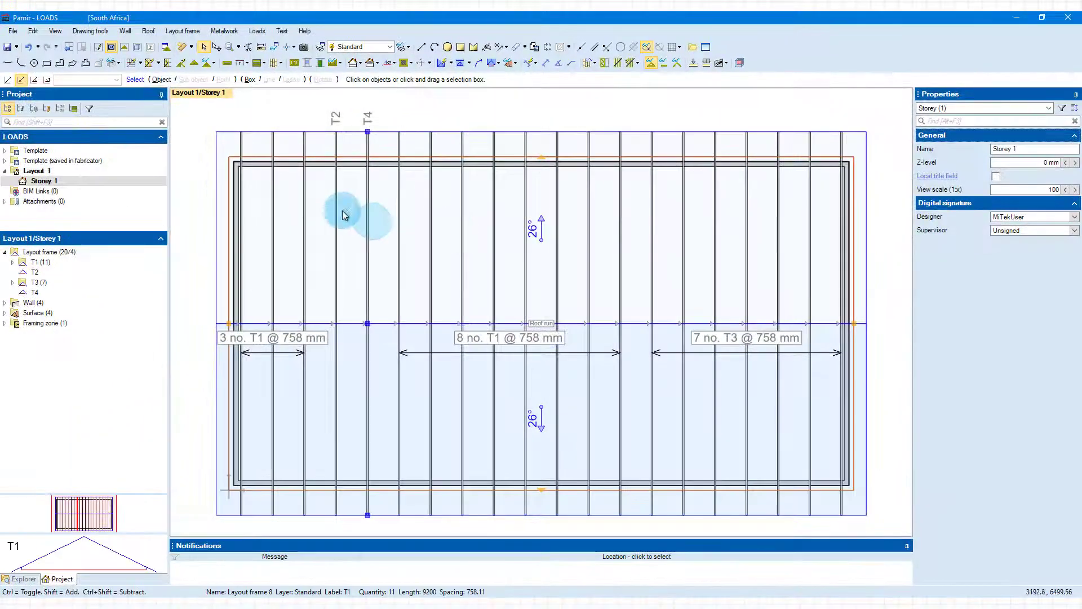
- Examine the truss frames T1 to T4 across the storey layout
click(362, 178)
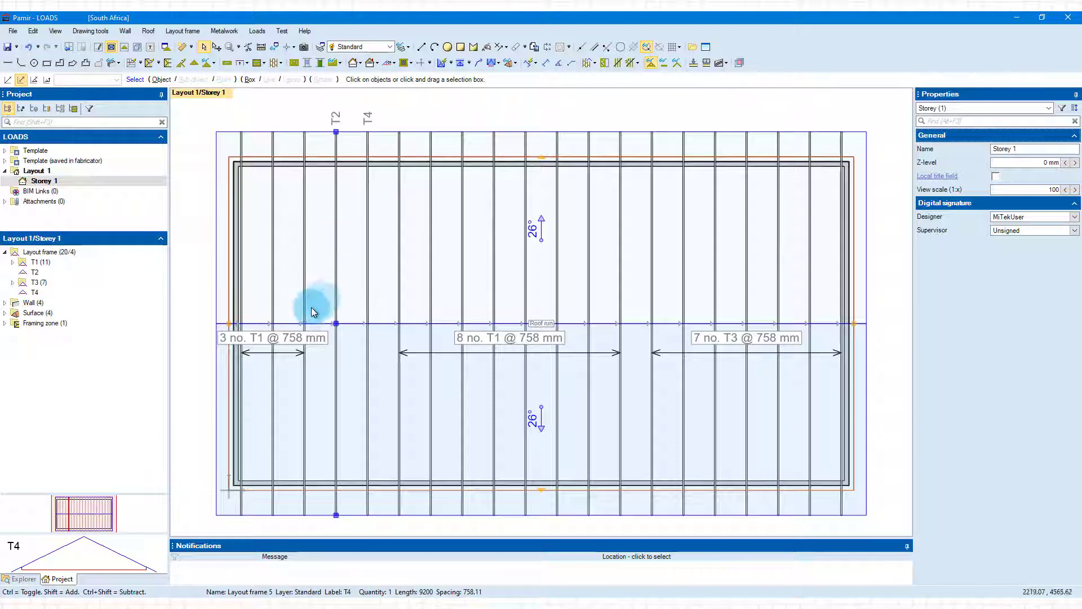
click(275, 354)
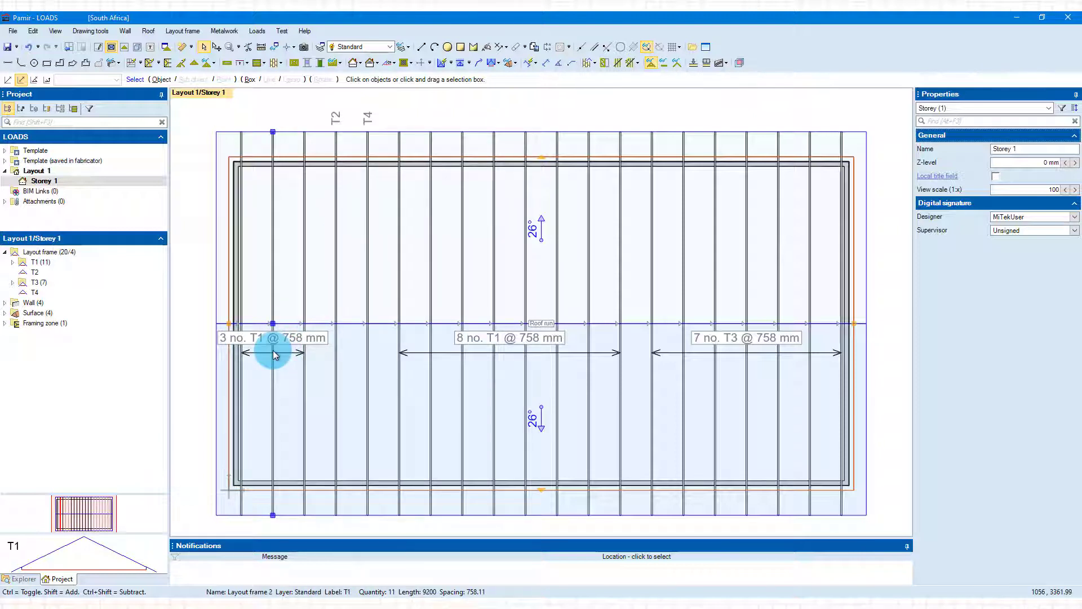
click(494, 328)
click(620, 338)
click(652, 186)
click(526, 376)
click(387, 324)
click(338, 301)
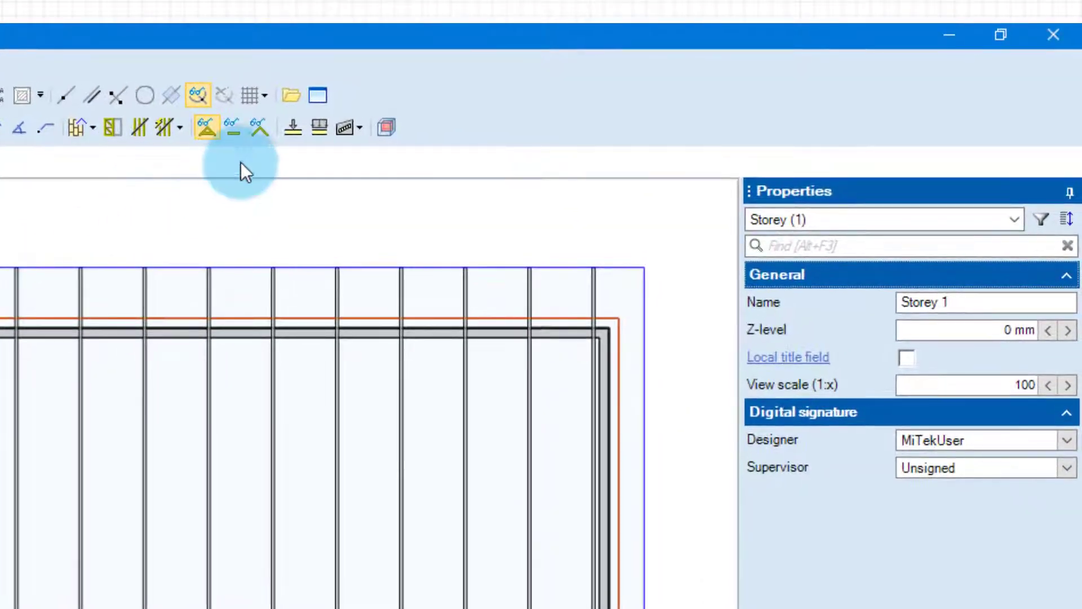
- Place a roof-level point load on the upper half of truss T2
click(292, 128)
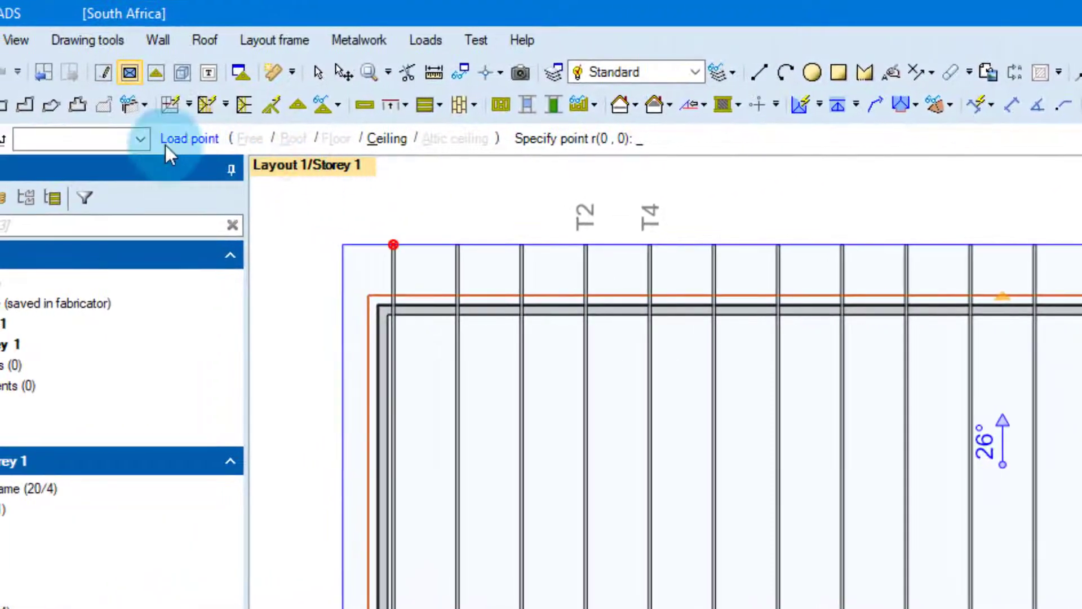
click(293, 139)
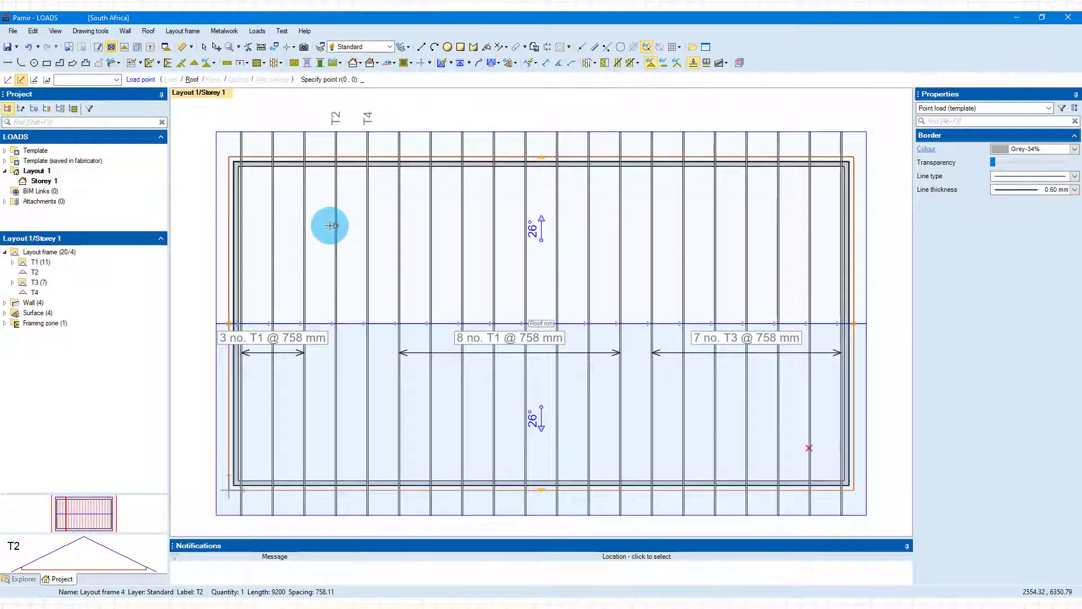
click(331, 227)
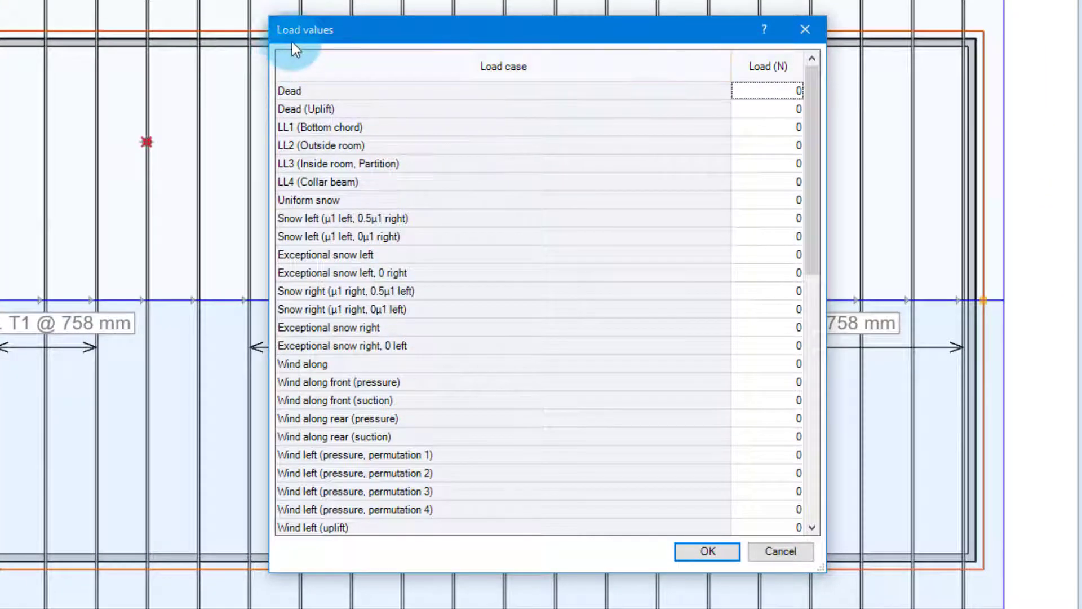
- Review the load cases for the roof point load and set its Dead load to 1000 N
scroll(559, 240, down, 7)
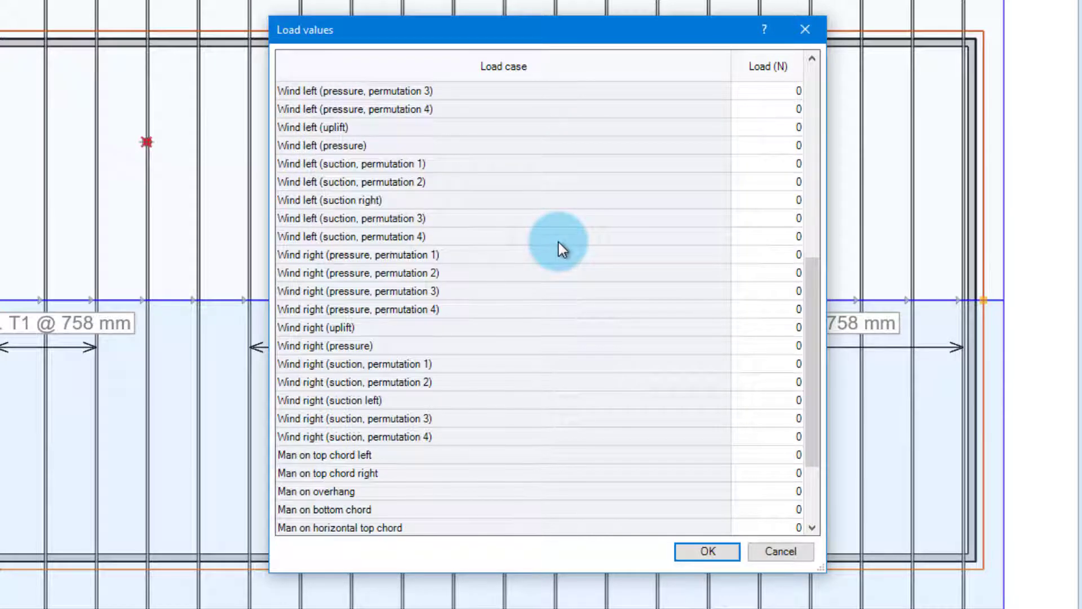
scroll(559, 242, down, 2)
scroll(559, 243, up, 5)
scroll(555, 240, up, 4)
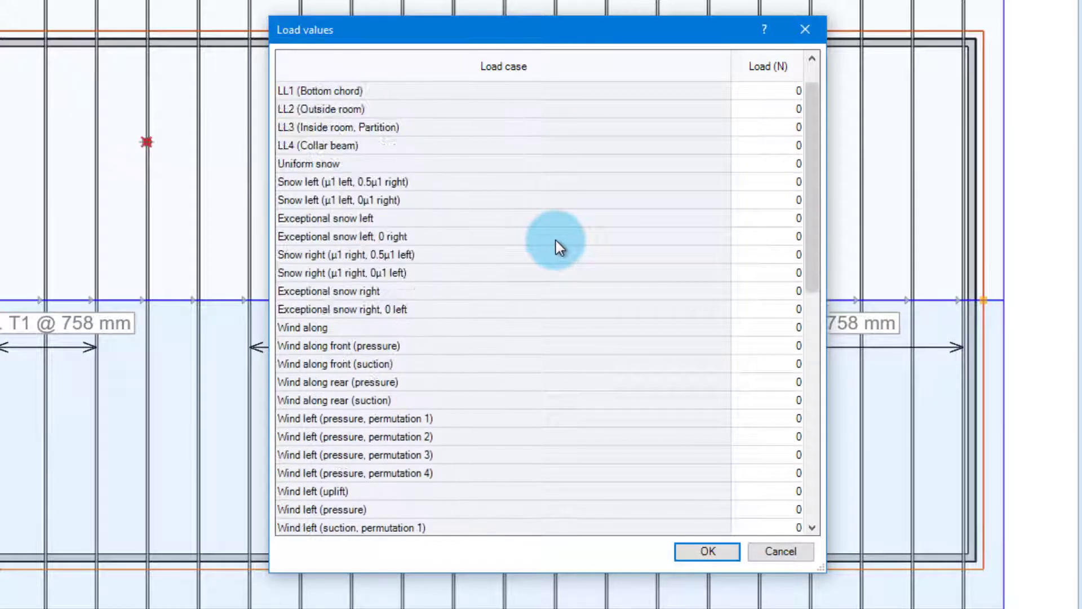
scroll(411, 220, up, 1)
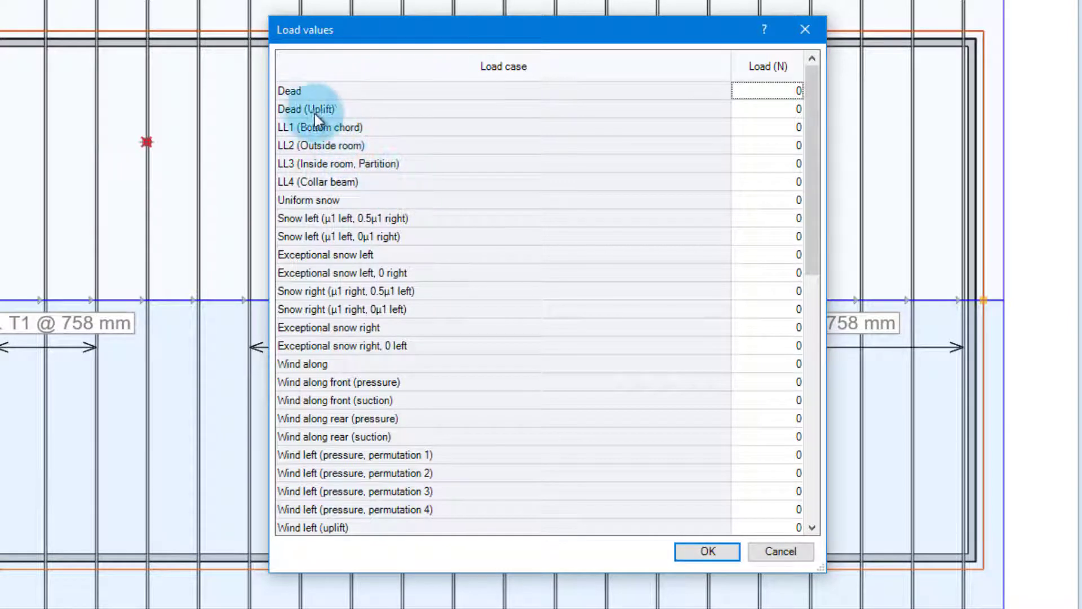
click(757, 91)
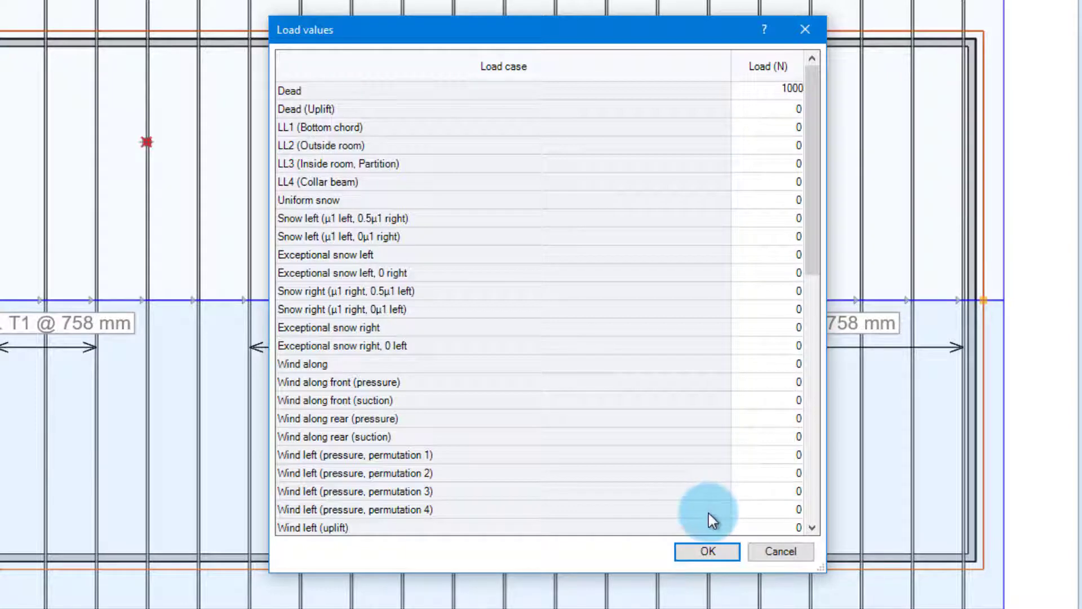
click(710, 551)
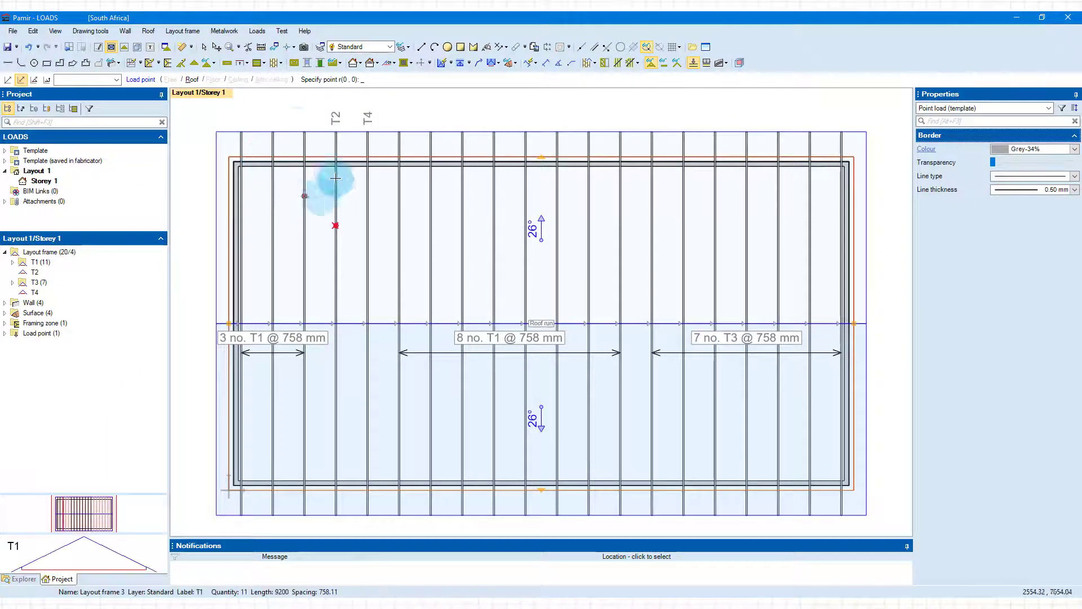
- Place a ceiling-level point load on the lower half of truss T2 with a Dead load of 1000 N
click(239, 80)
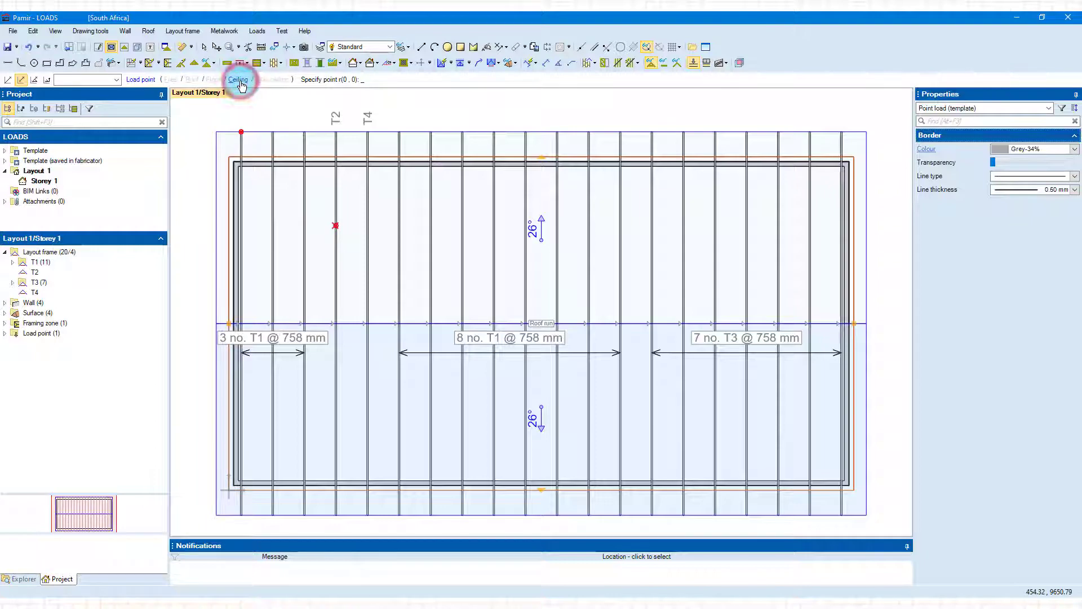
click(334, 412)
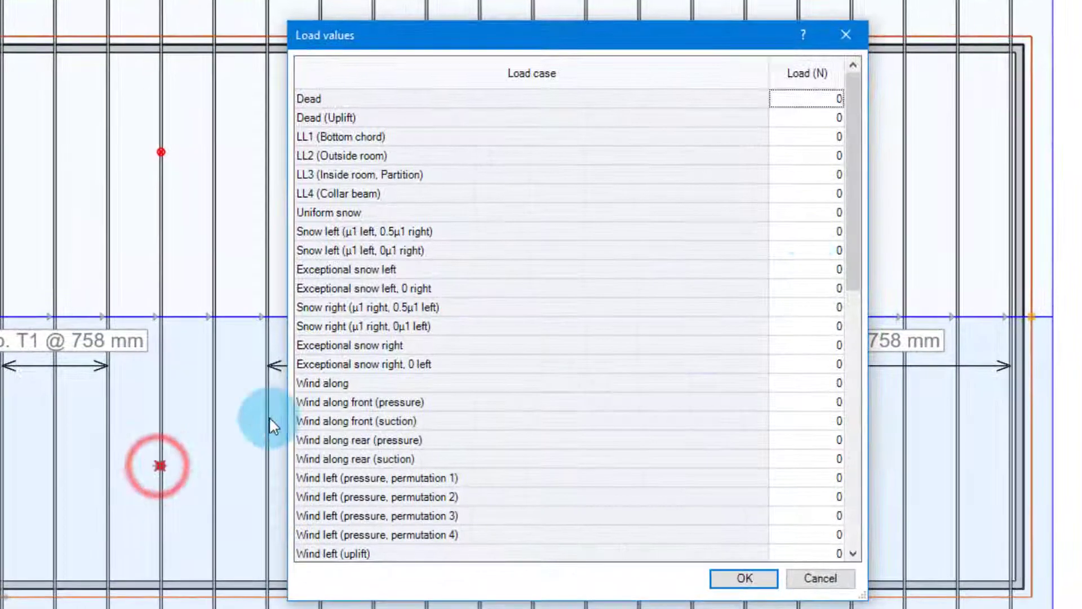
text(1000)
click(812, 229)
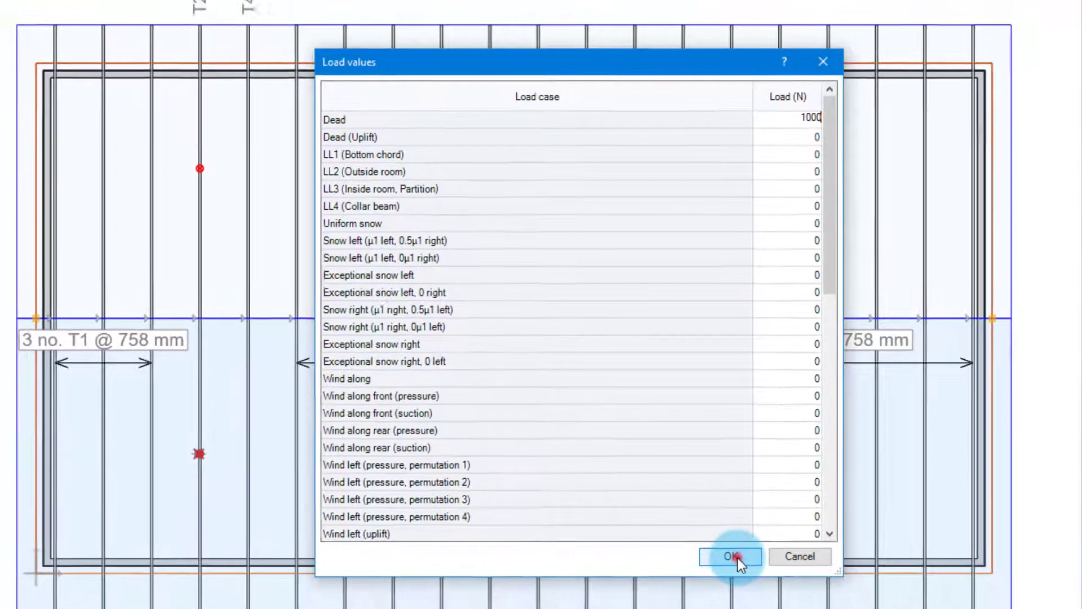
click(744, 579)
- Try the Free, Floor and Attic ceiling placement options of the point load
click(241, 131)
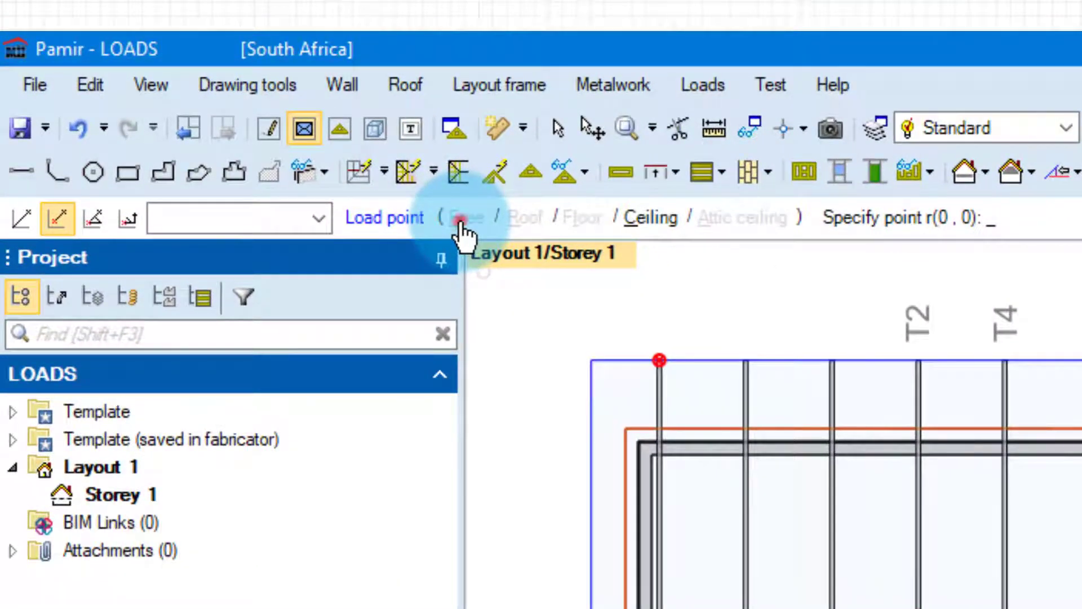
click(463, 224)
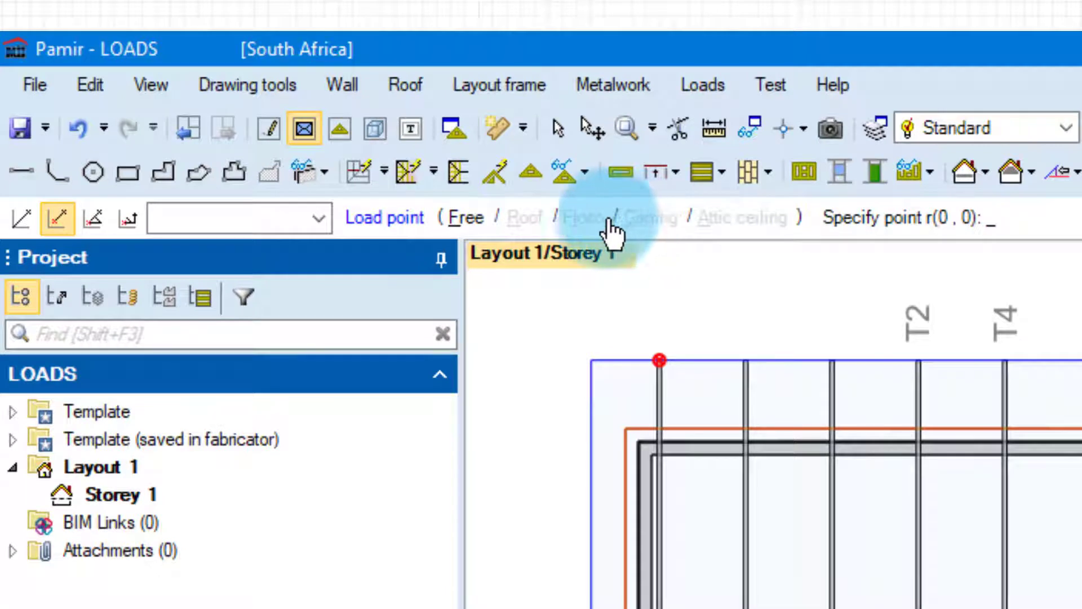
click(589, 218)
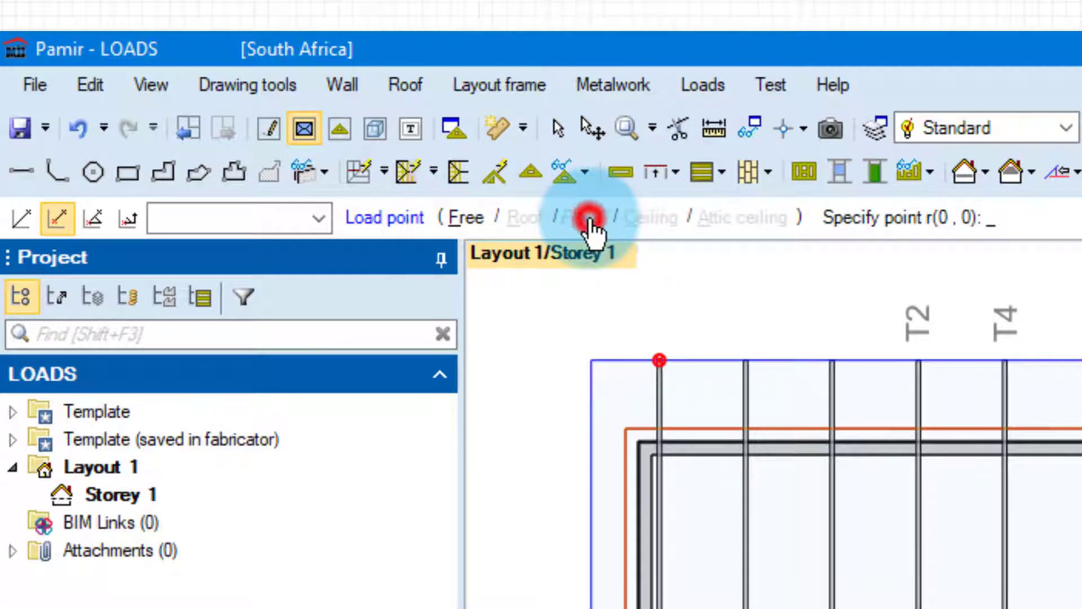
click(711, 228)
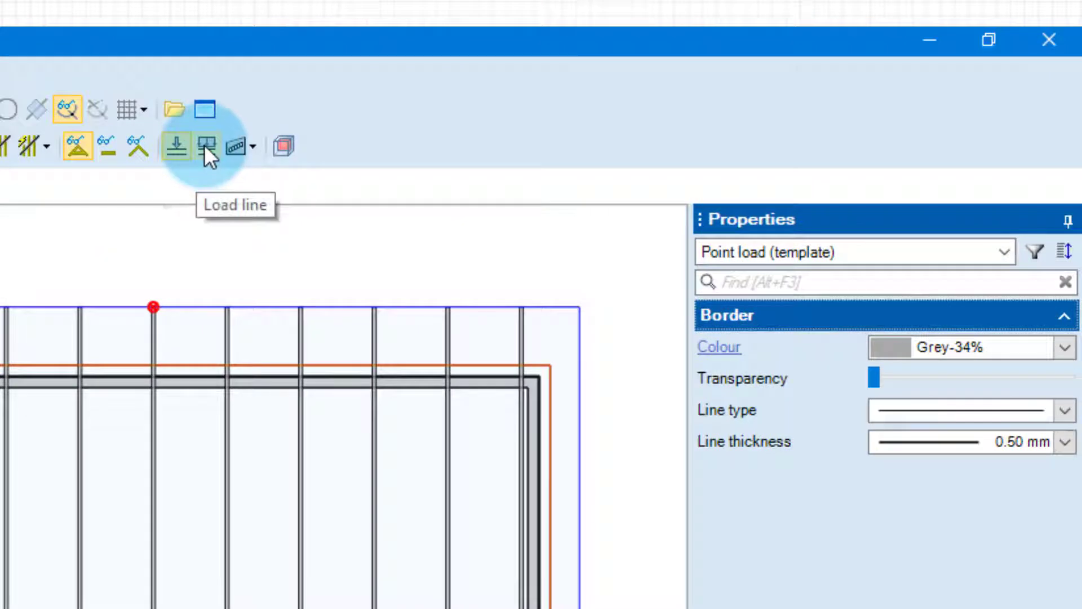
- Draw a horizontal ceiling-level line load across the group of eight T1 trusses, just inside the upper wall
click(205, 145)
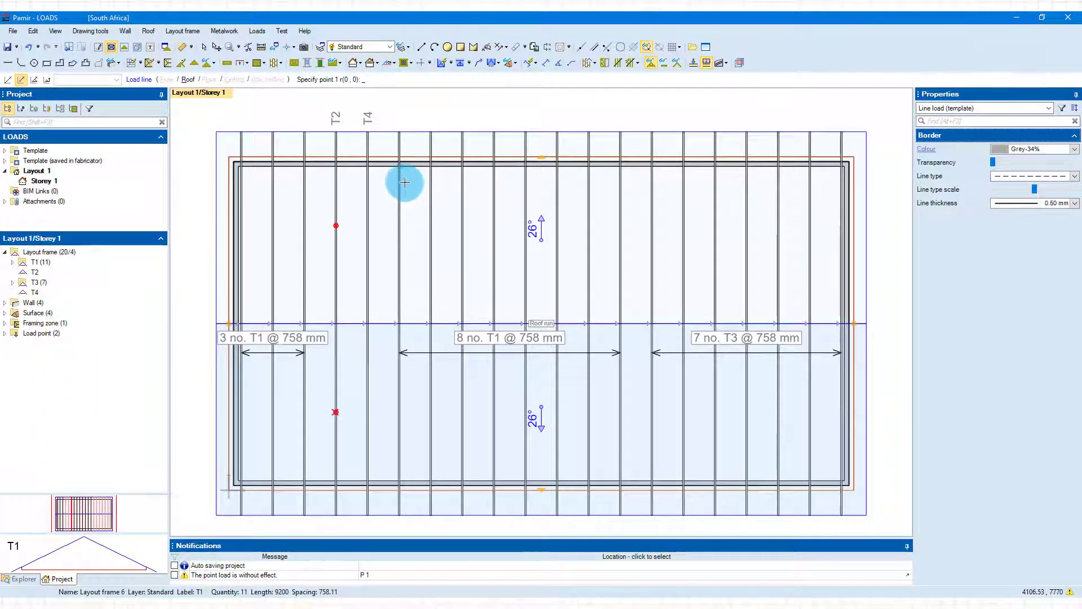
scroll(401, 177, up, 3)
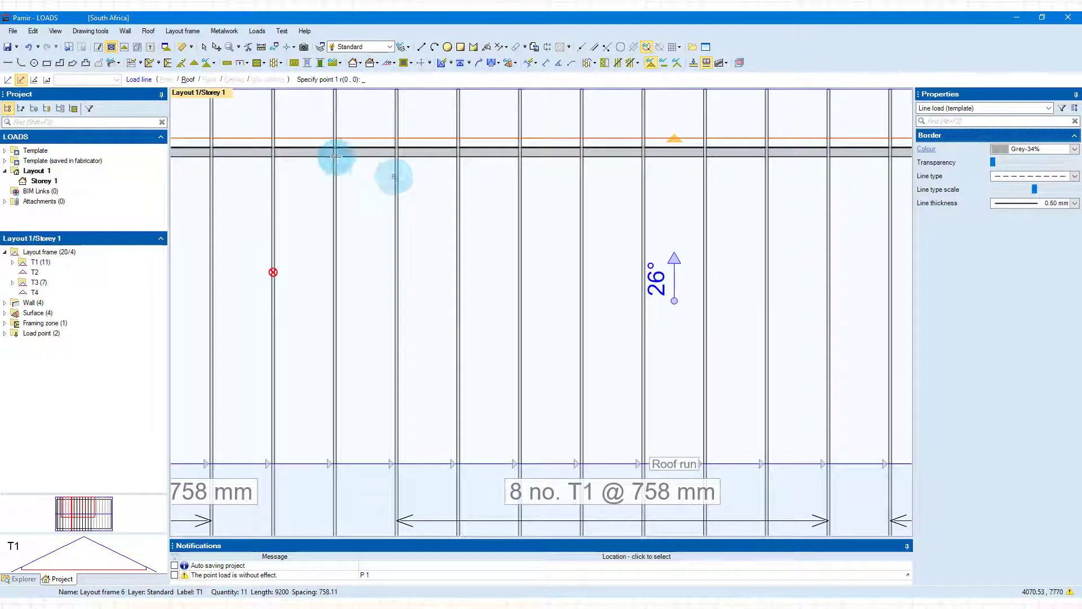
click(385, 177)
scroll(372, 233, down, 2)
scroll(368, 234, down, 1)
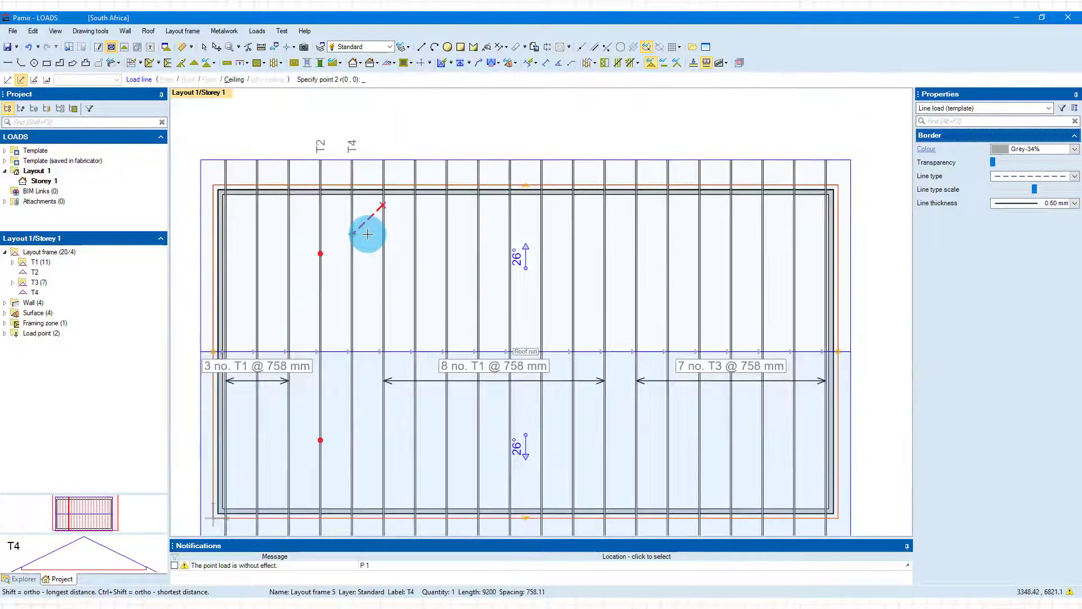
click(594, 205)
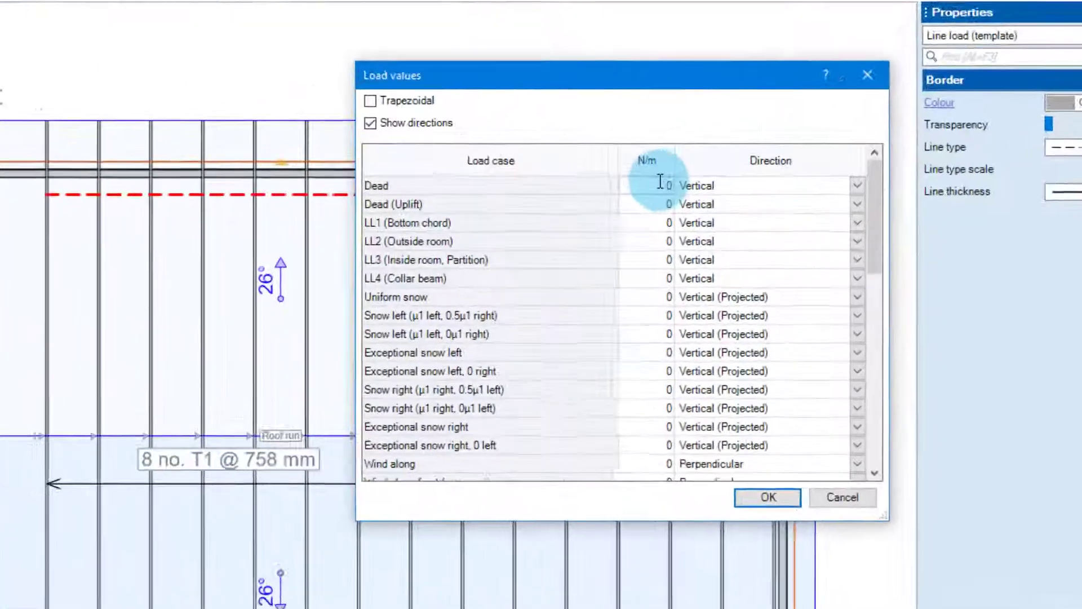
- Set the Dead load of the line load across the T1 trusses to 1000 N/m in the Vertical direction
click(753, 197)
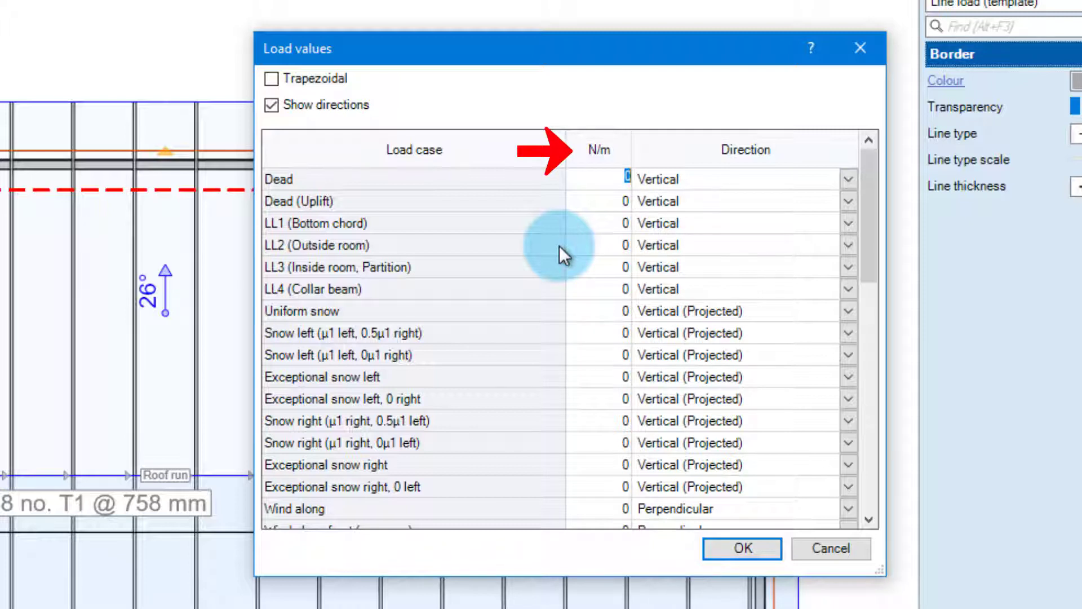
text(1000)
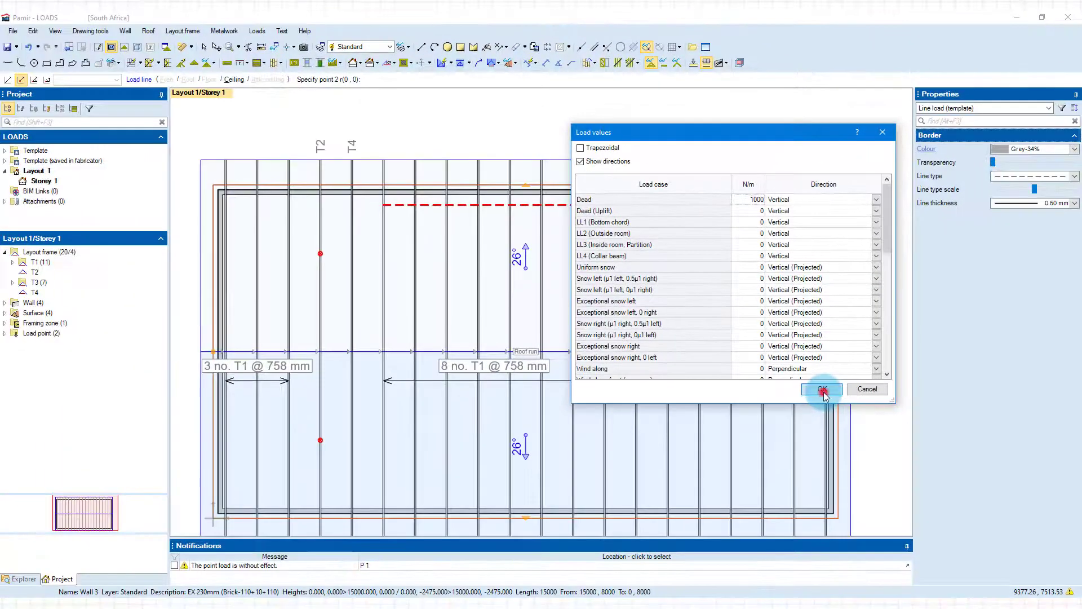
click(822, 390)
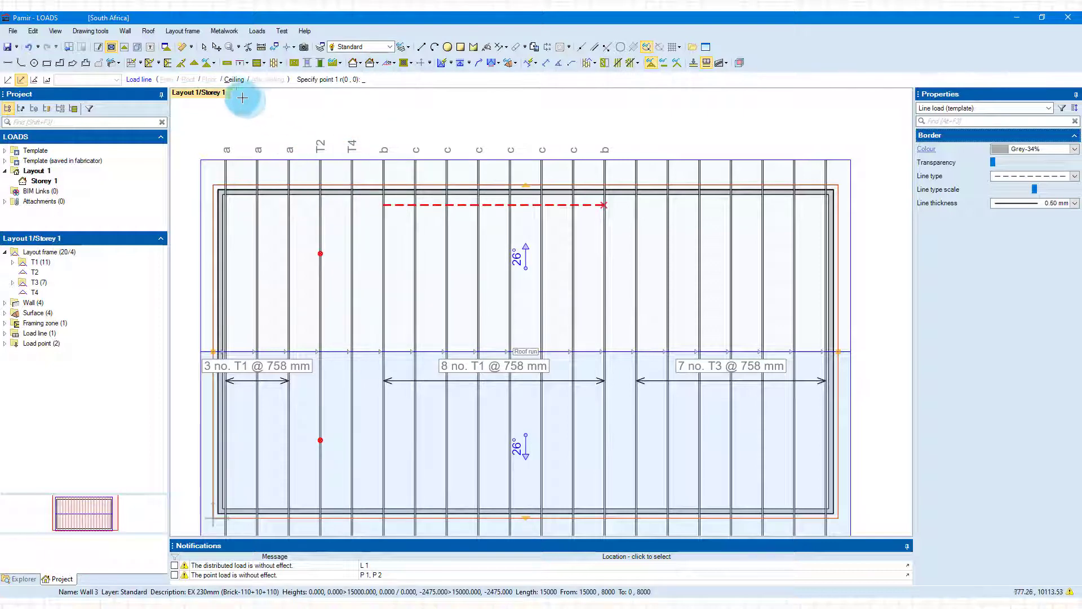
- Draw a ceiling-level line load along the full length of truss T4, from its upper end to its lower end
scroll(304, 165, up, 5)
scroll(339, 201, up, 4)
scroll(587, 225, down, 3)
scroll(587, 131, up, 2)
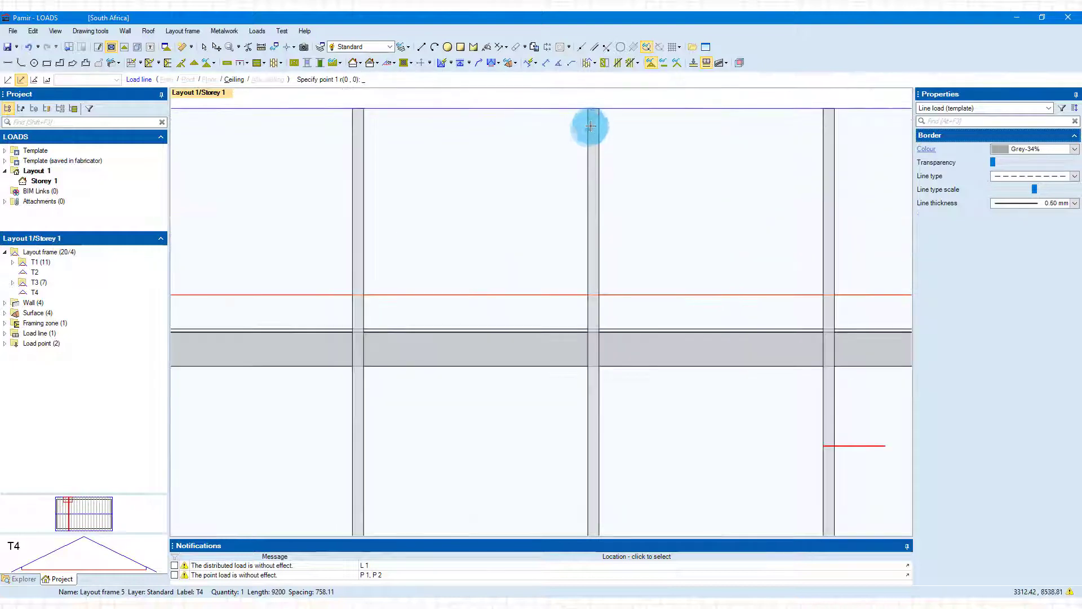
click(592, 118)
scroll(550, 268, down, 4)
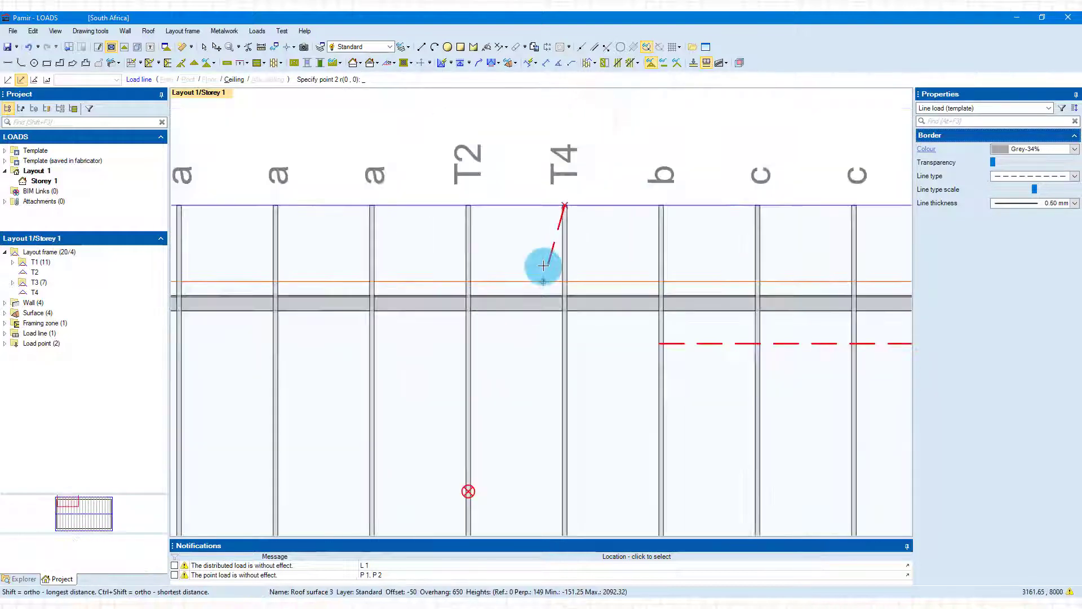
scroll(542, 265, down, 4)
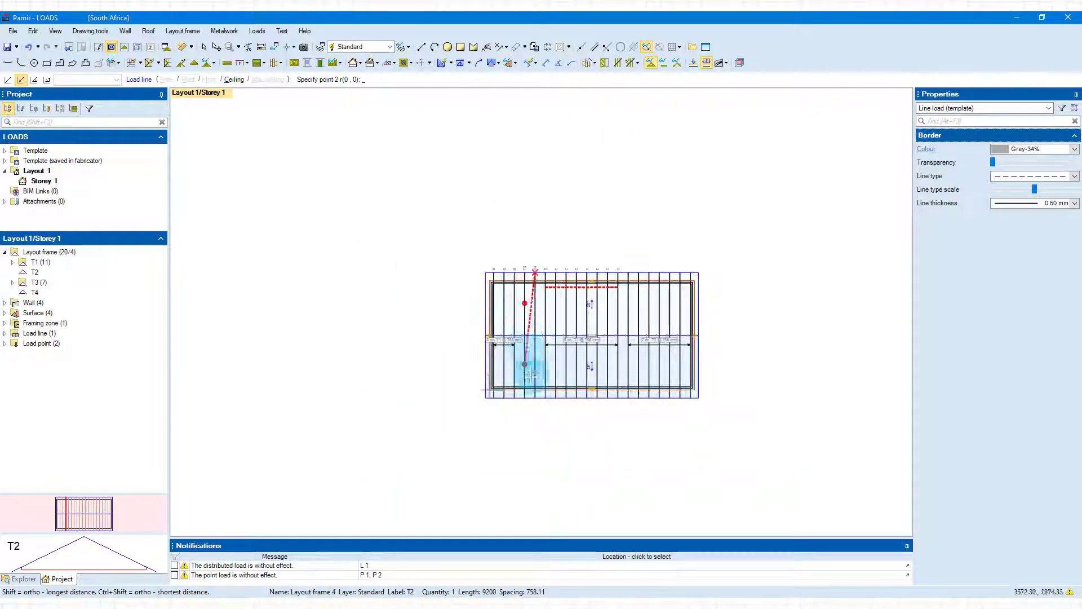
scroll(527, 392, up, 3)
scroll(533, 399, up, 7)
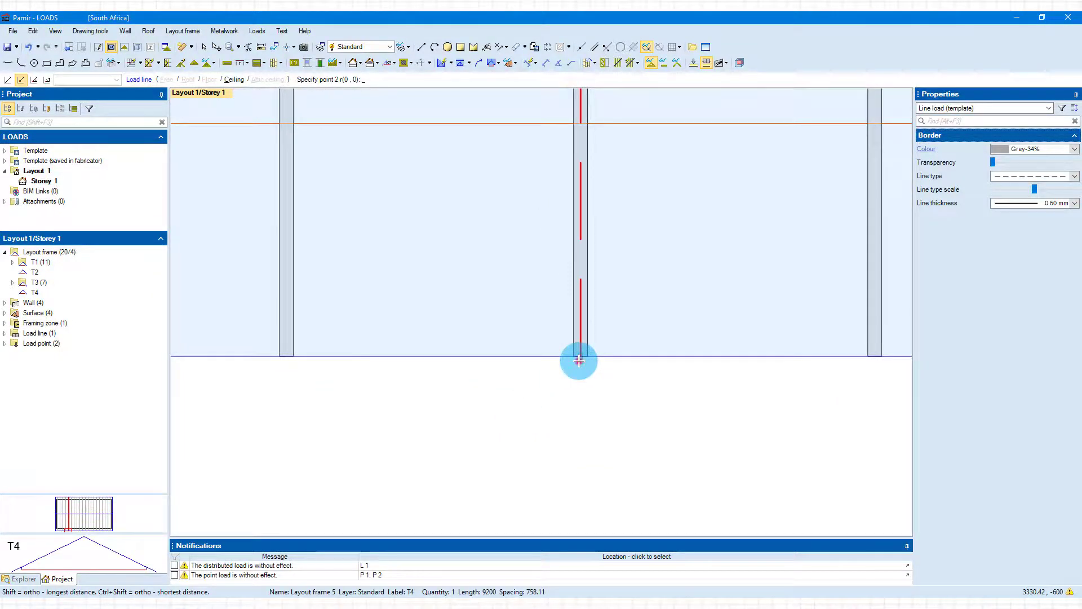
click(579, 360)
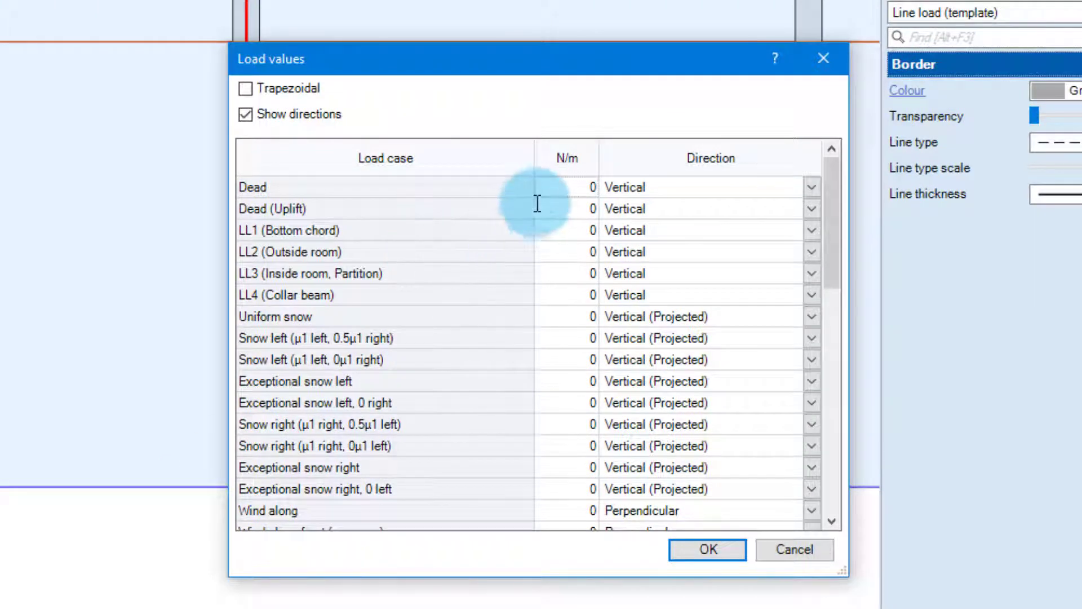
- Set the Dead load of the line load along T4 to 1000 N/m in the Vertical direction
click(555, 193)
text(1000)
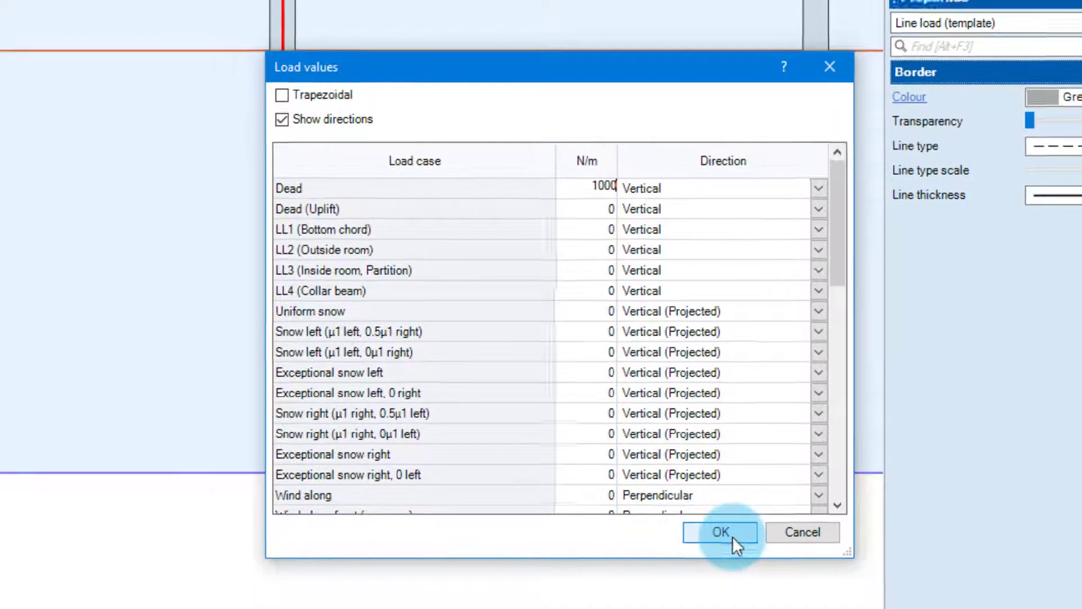
click(732, 544)
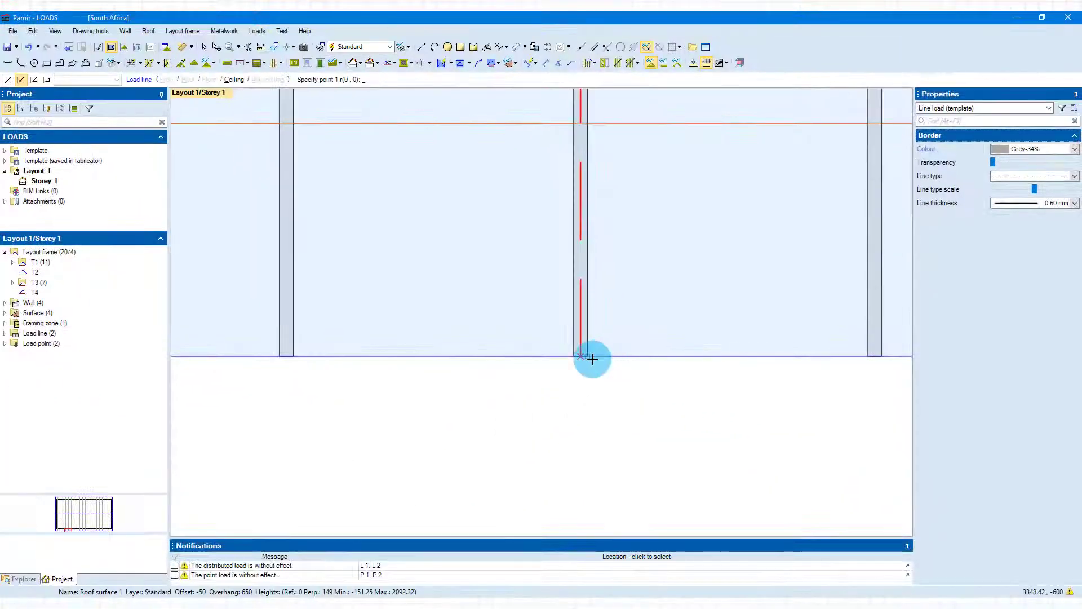
- Start a rectangular load area and set its level to Ceiling
scroll(591, 358, down, 5)
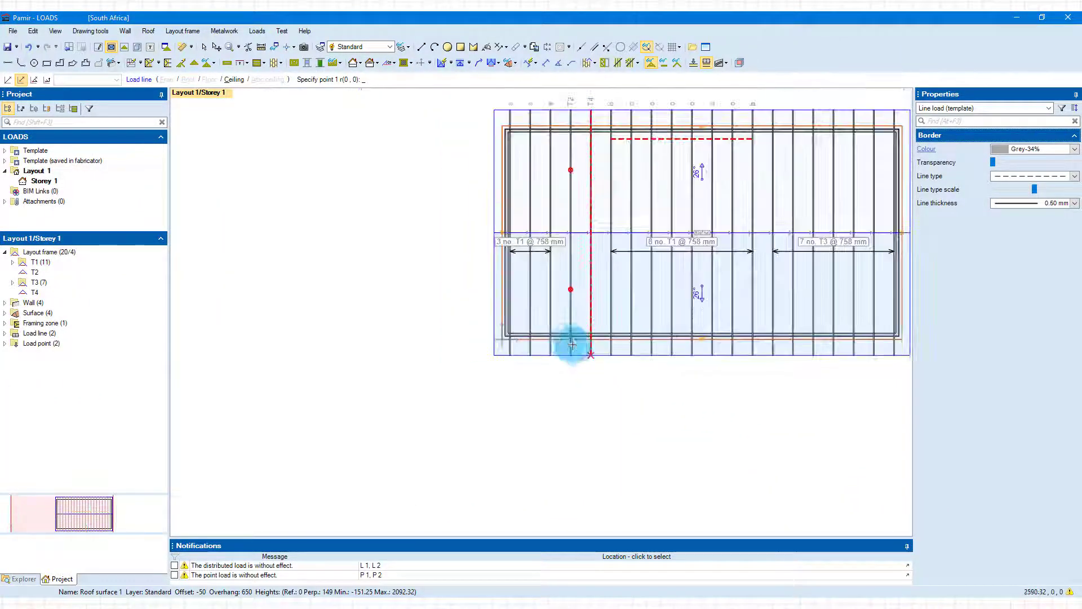
scroll(570, 335, down, 2)
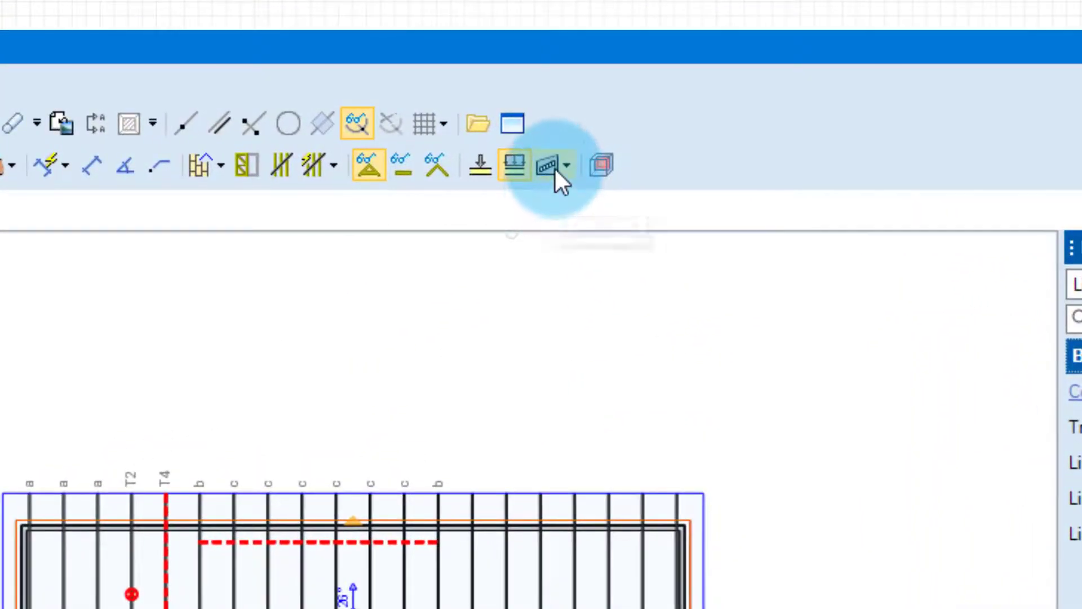
click(553, 165)
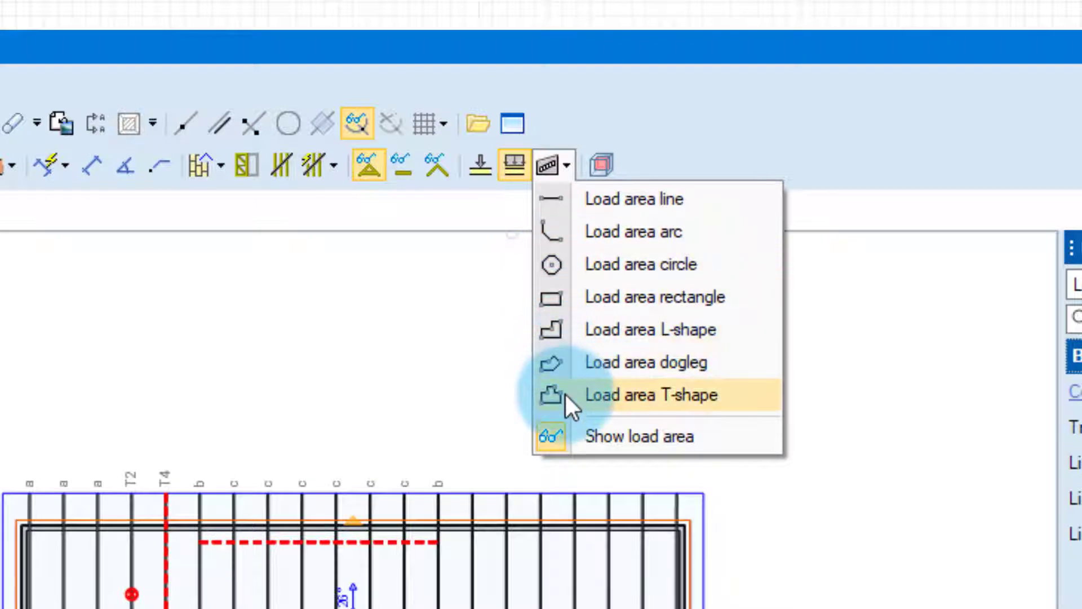
click(557, 299)
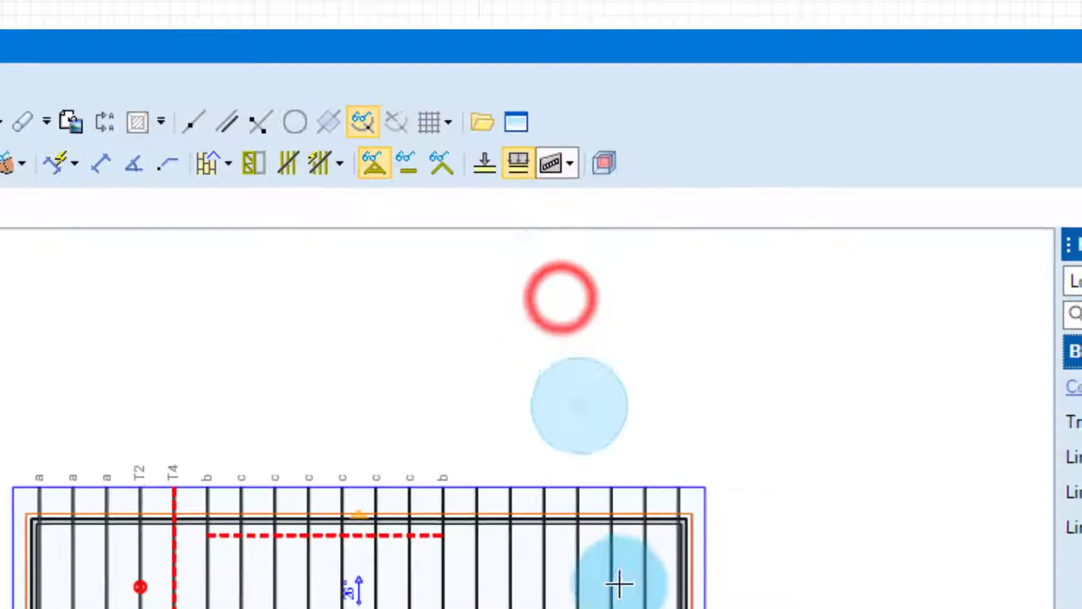
scroll(709, 294, up, 1)
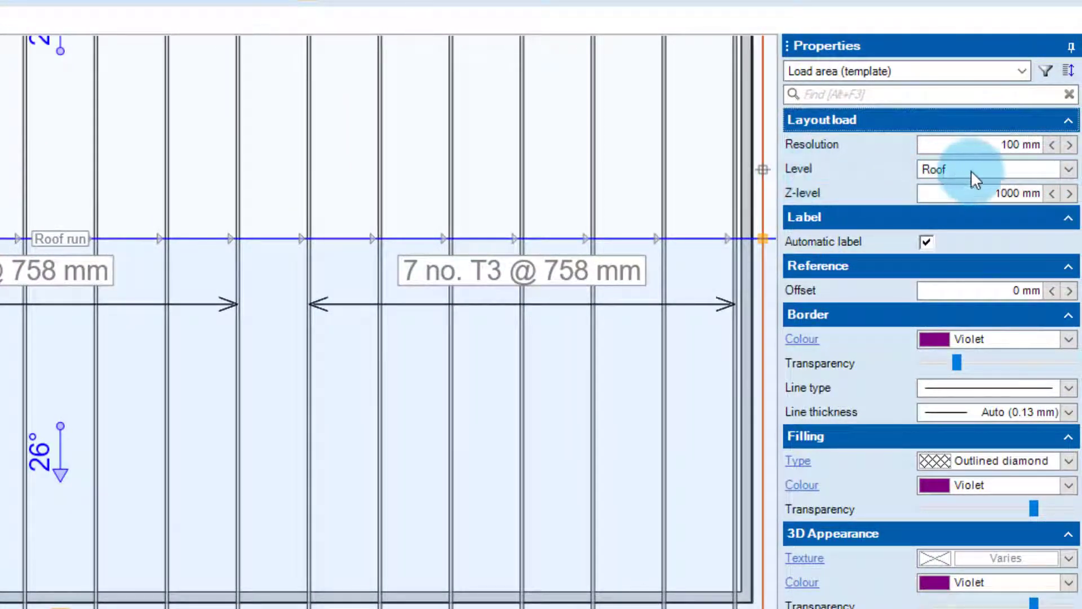
click(1067, 170)
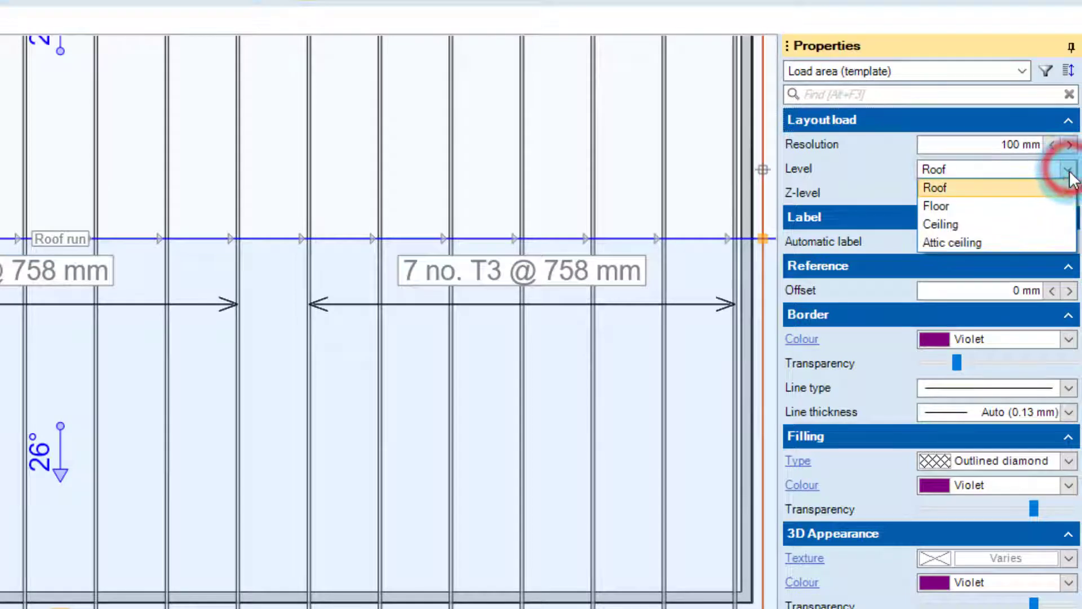
click(981, 223)
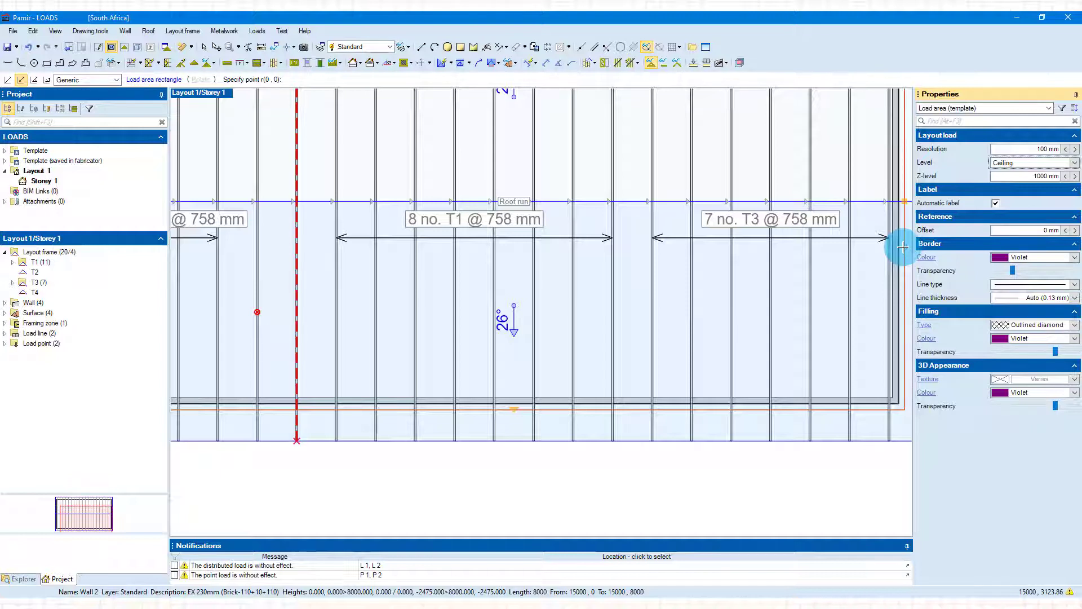
- Draw the load area rectangle between the roof run and the lower wall, spanning from the second to the fifth T3 truss
scroll(682, 312, down, 3)
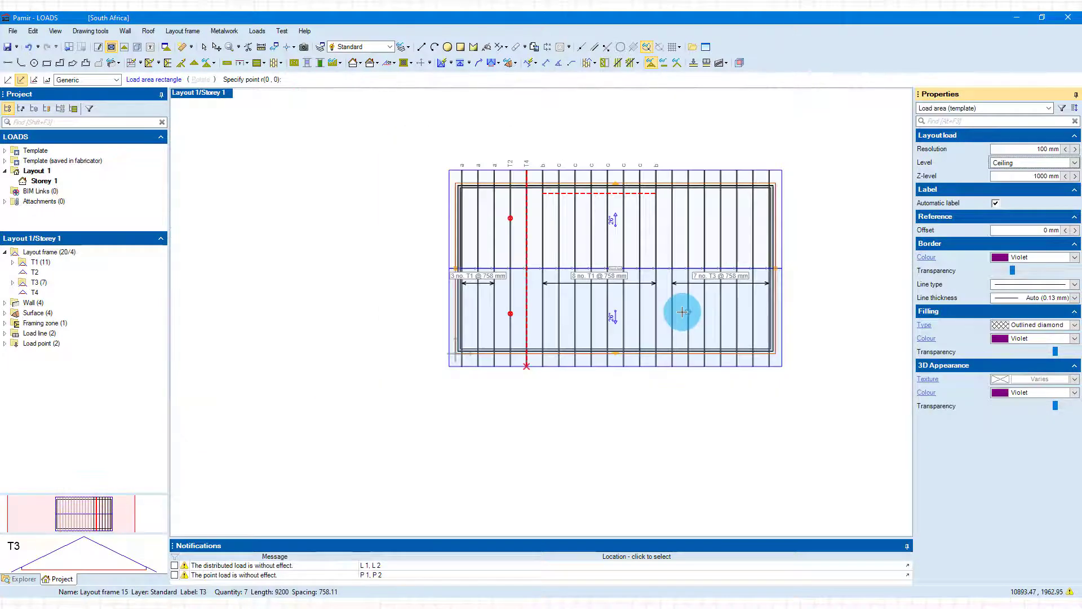
scroll(682, 312, up, 5)
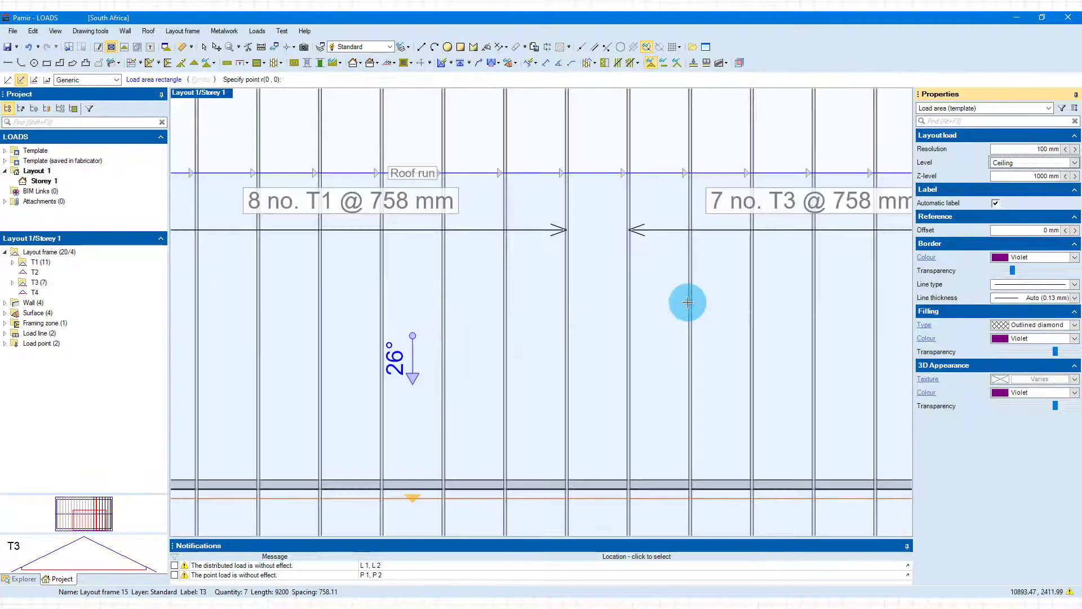
click(693, 265)
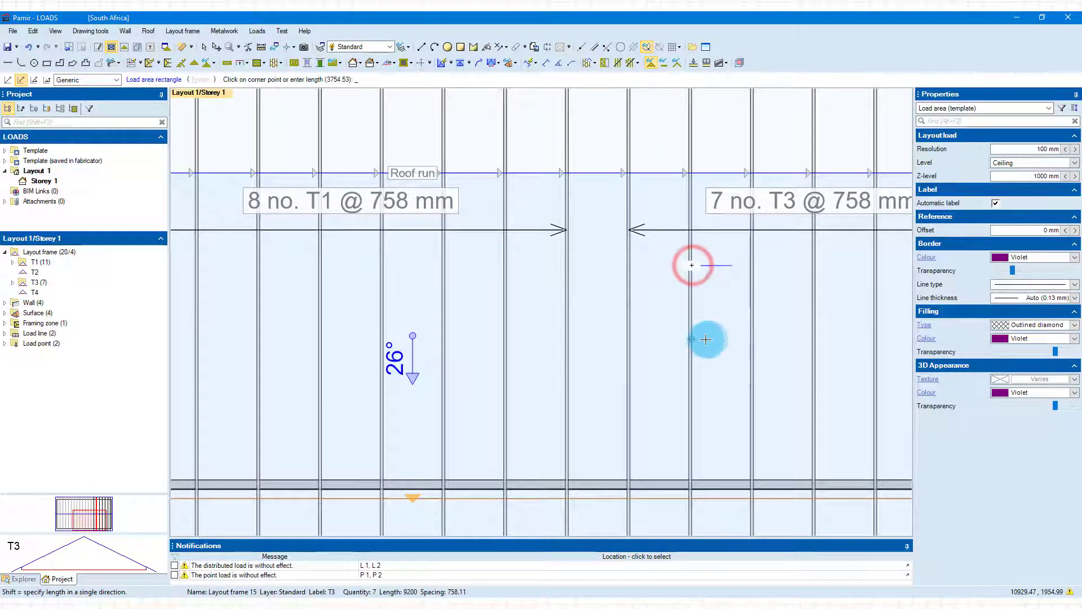
scroll(705, 338, down, 3)
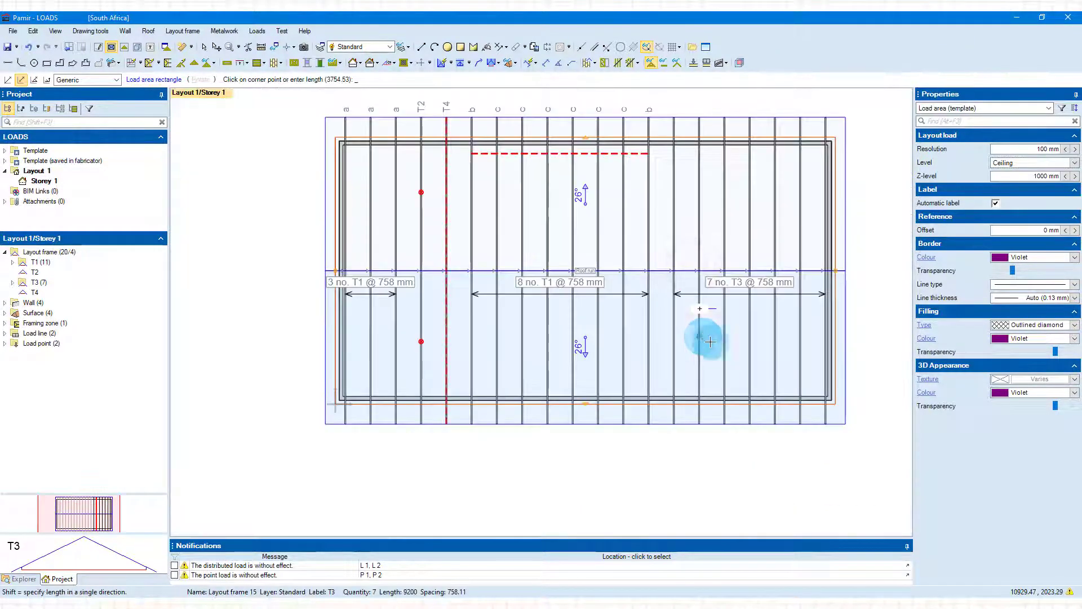
click(779, 357)
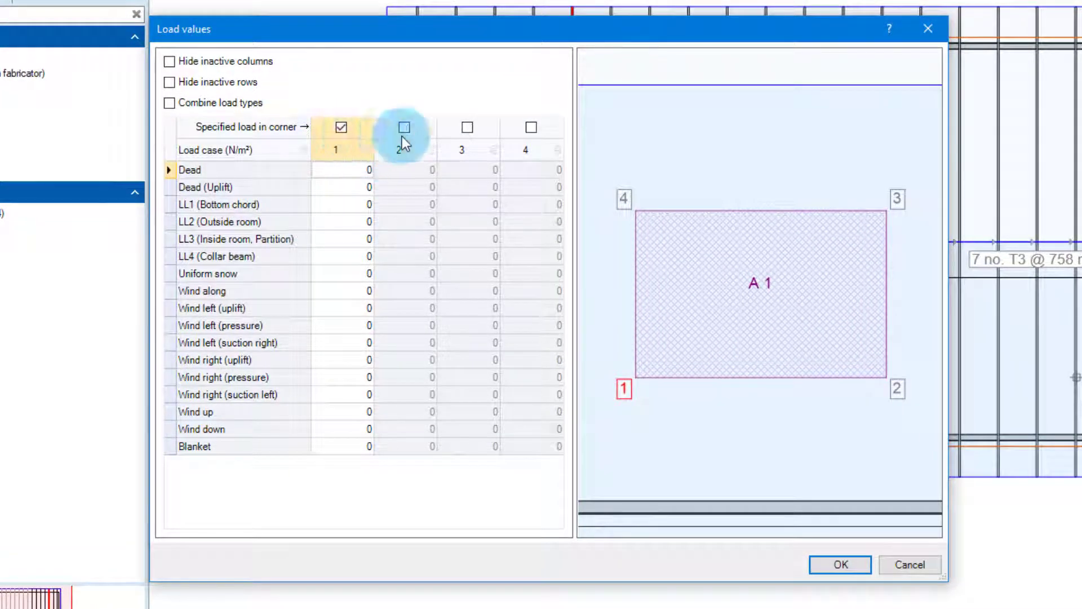
- Set the area load's Dead value to 1000 N/m² with only corner 1 specified, and accept the load values
scroll(723, 287, down, 4)
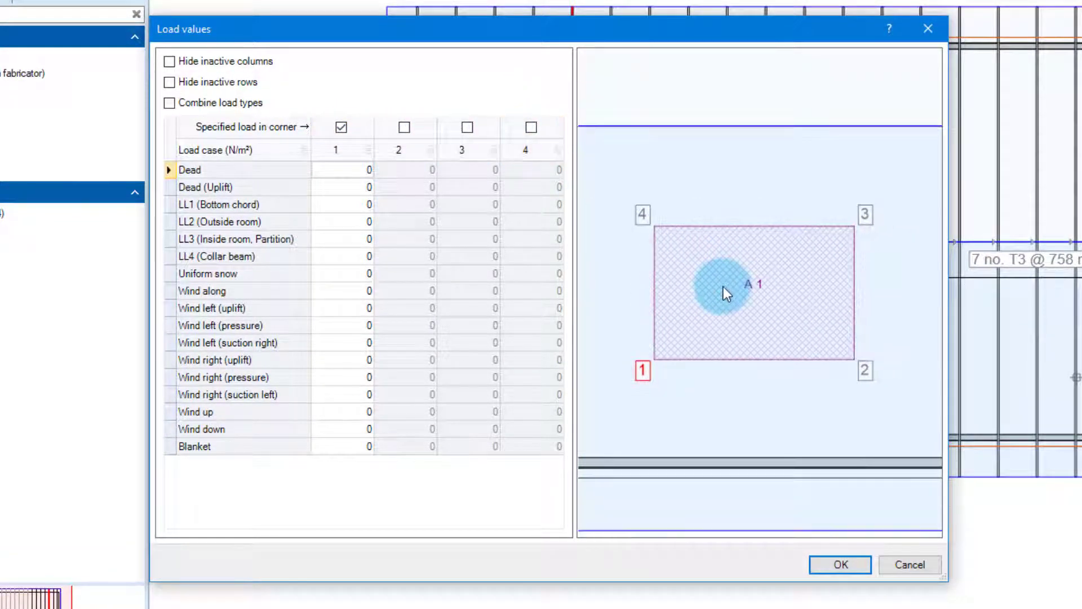
scroll(725, 286, down, 5)
scroll(689, 284, up, 1)
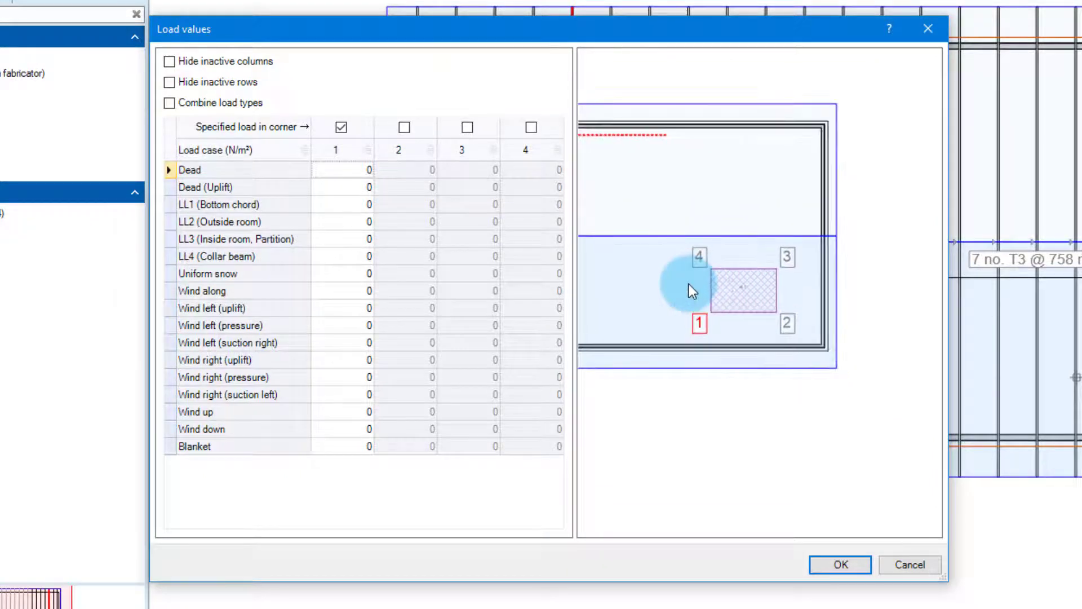
click(341, 128)
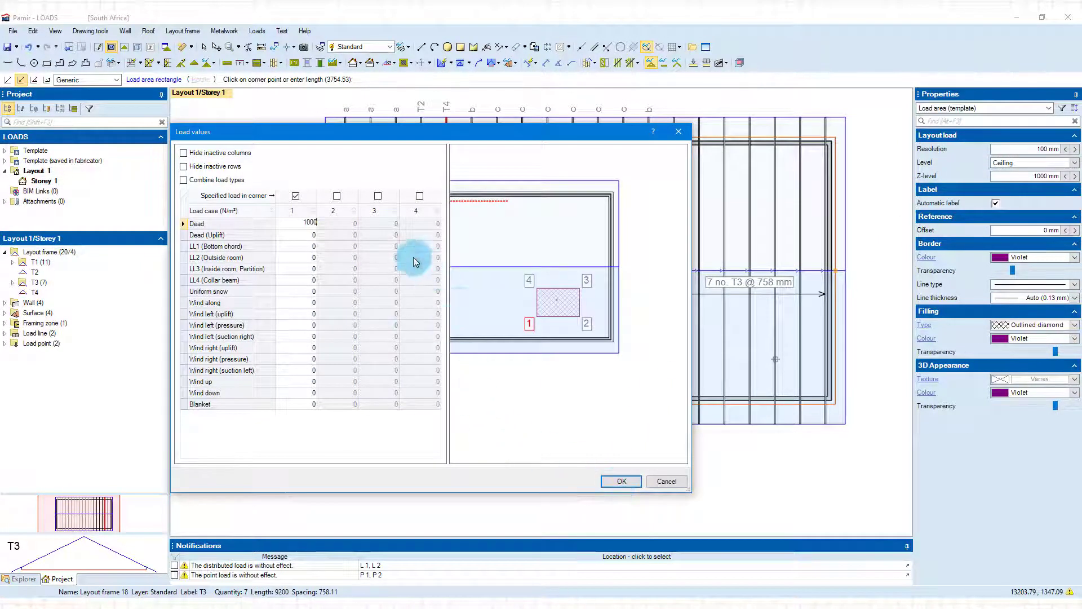
click(621, 481)
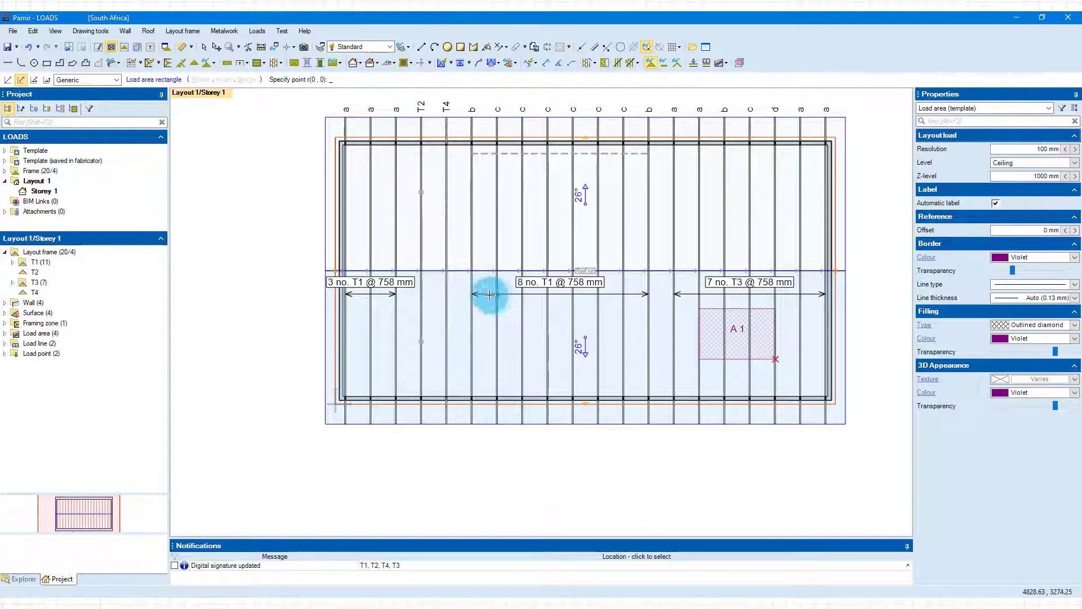
- Open truss T2 from the storey layout and examine the point loads on its top and bottom chords
scroll(467, 266, up, 4)
scroll(465, 421, down, 5)
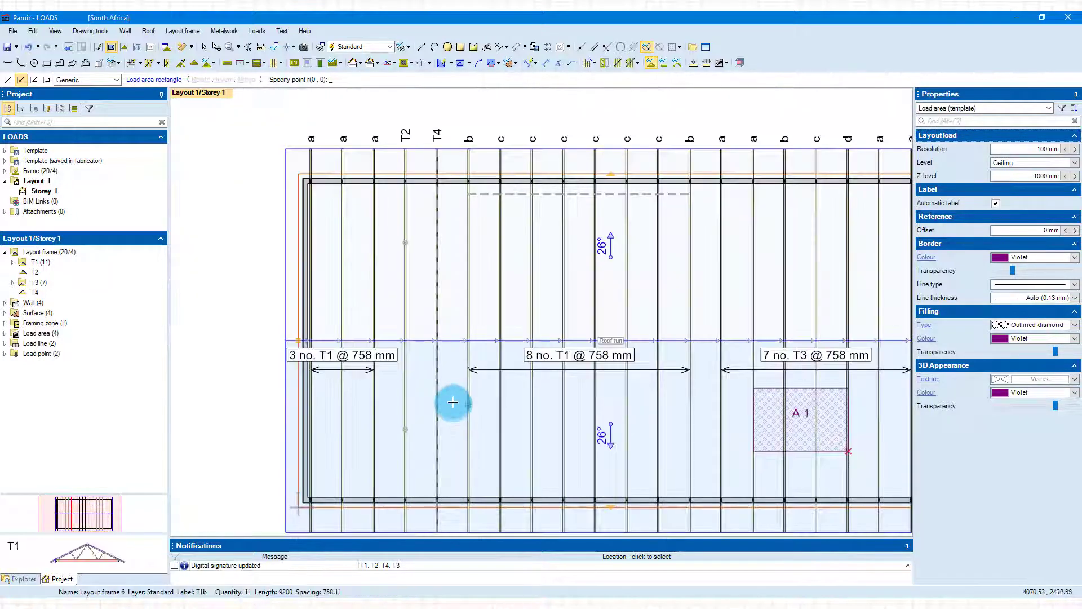
scroll(414, 310, up, 4)
right_click(414, 310)
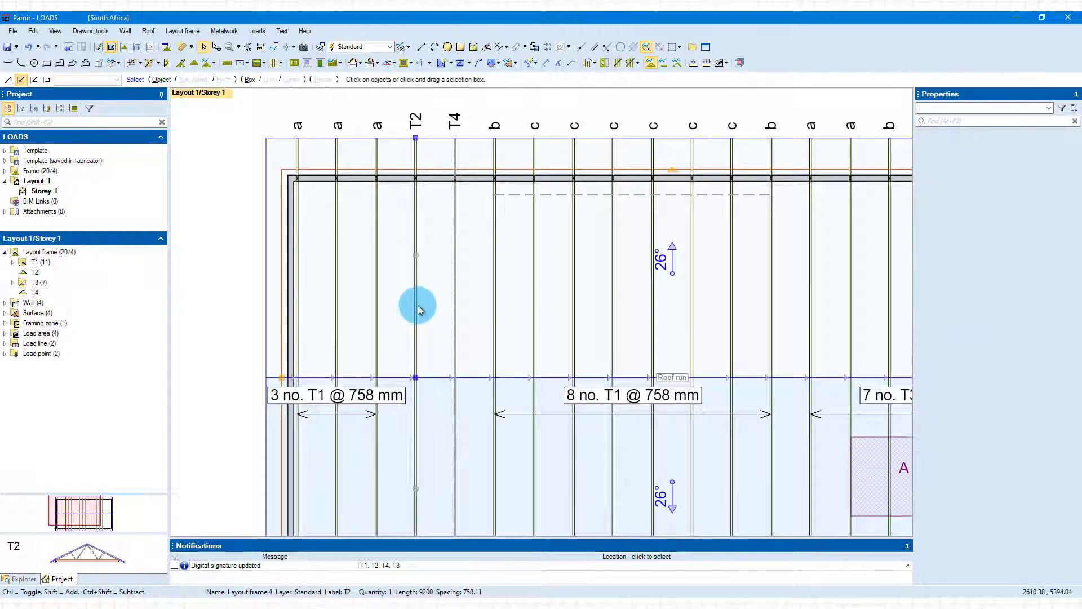
double_click(417, 309)
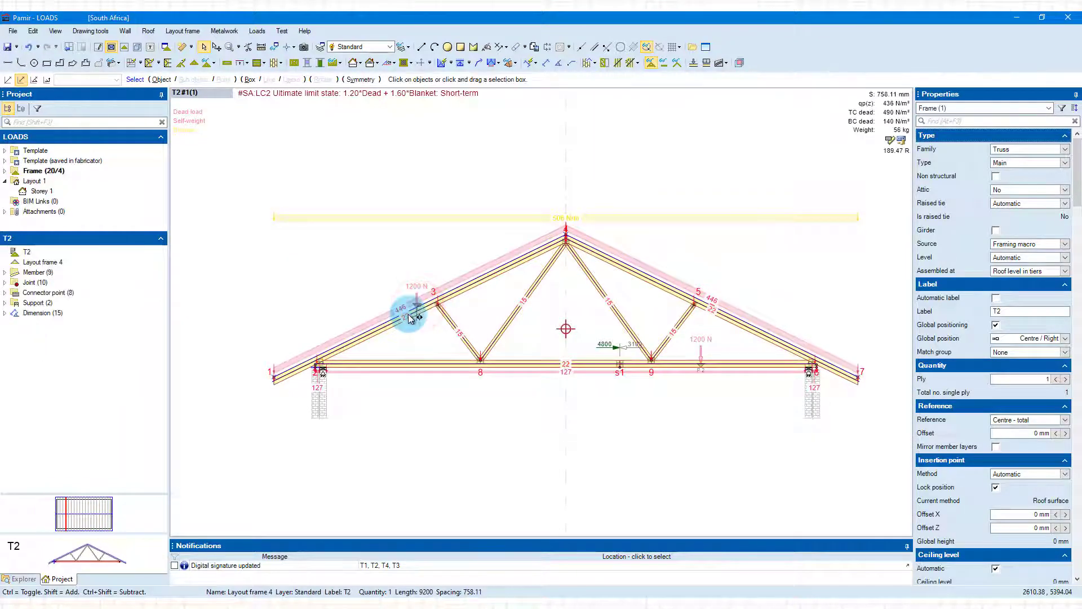
click(410, 318)
scroll(418, 307, up, 3)
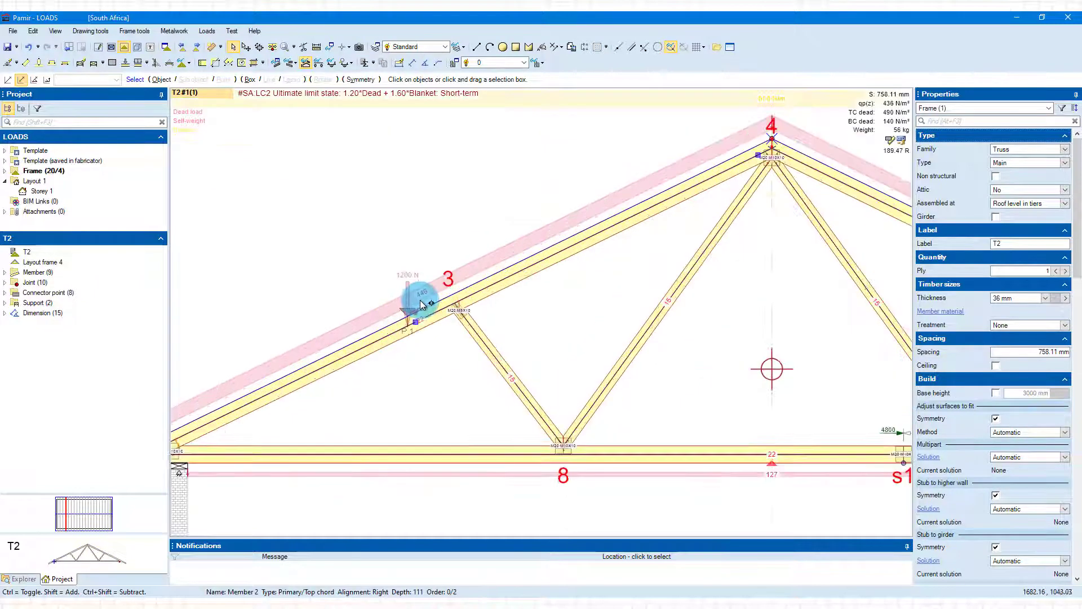
scroll(420, 302, up, 1)
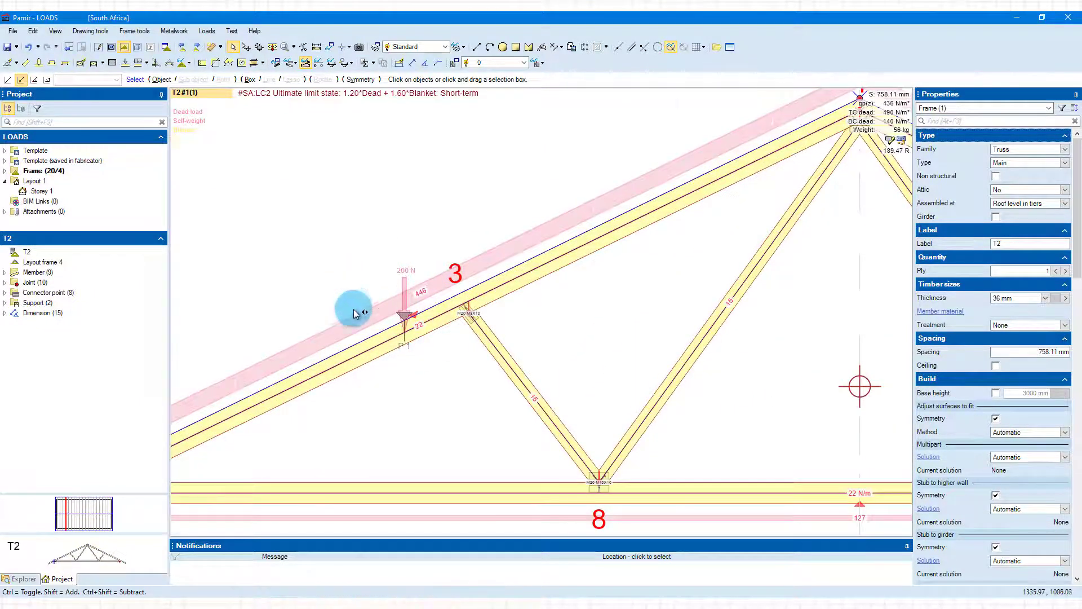
scroll(355, 312, down, 1)
scroll(355, 312, down, 3)
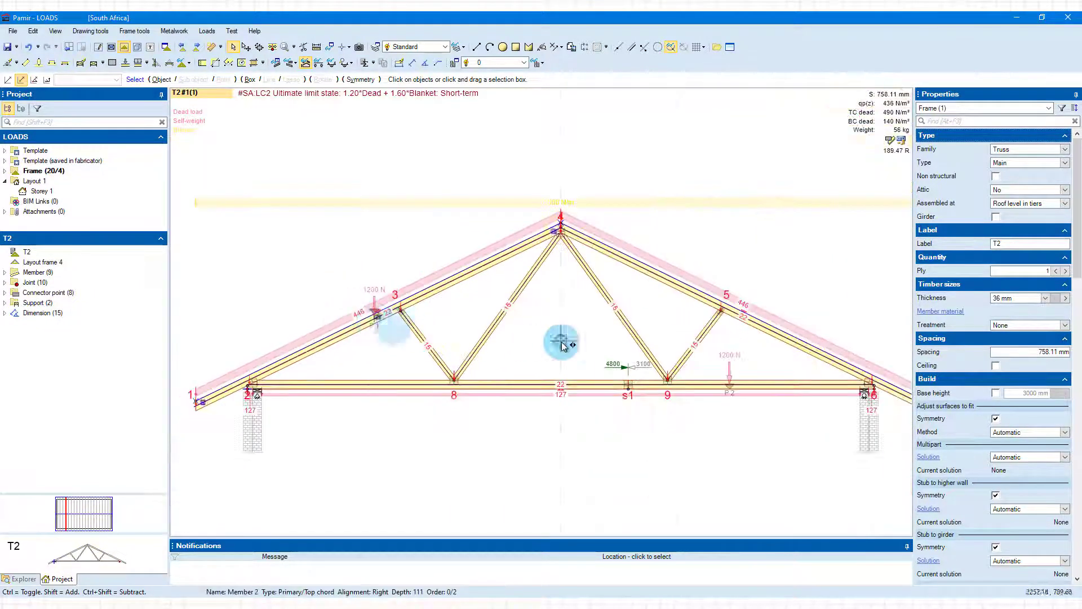
- Display load combination LC3 (0.90*Dead (Uplift) + 1.60*Wind along) on truss T2, and return to the storey layout
click(700, 345)
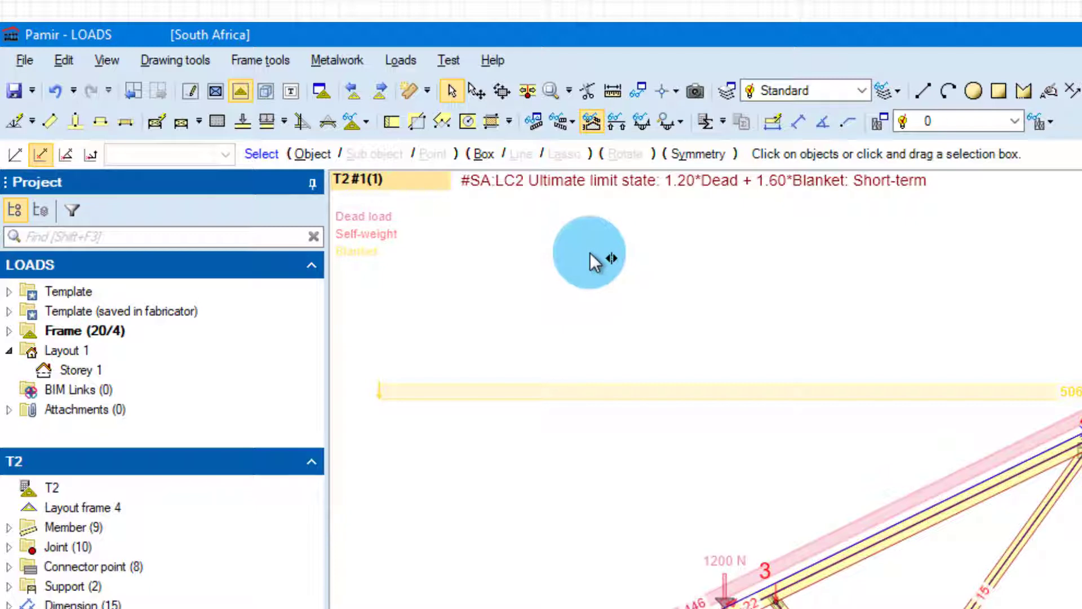
key(alt+Right)
key(alt)
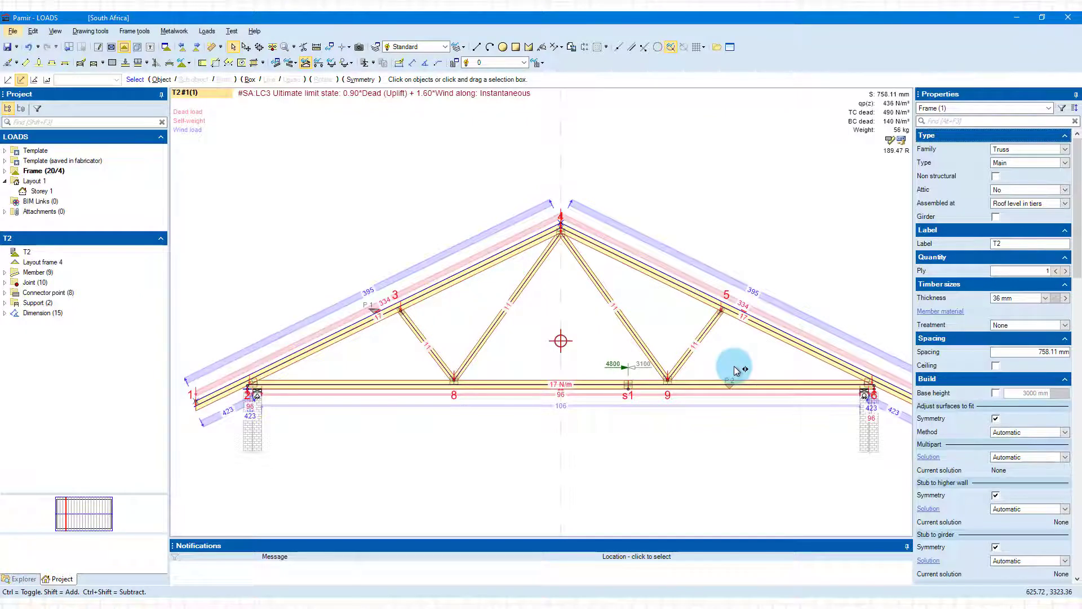
scroll(591, 331, down, 1)
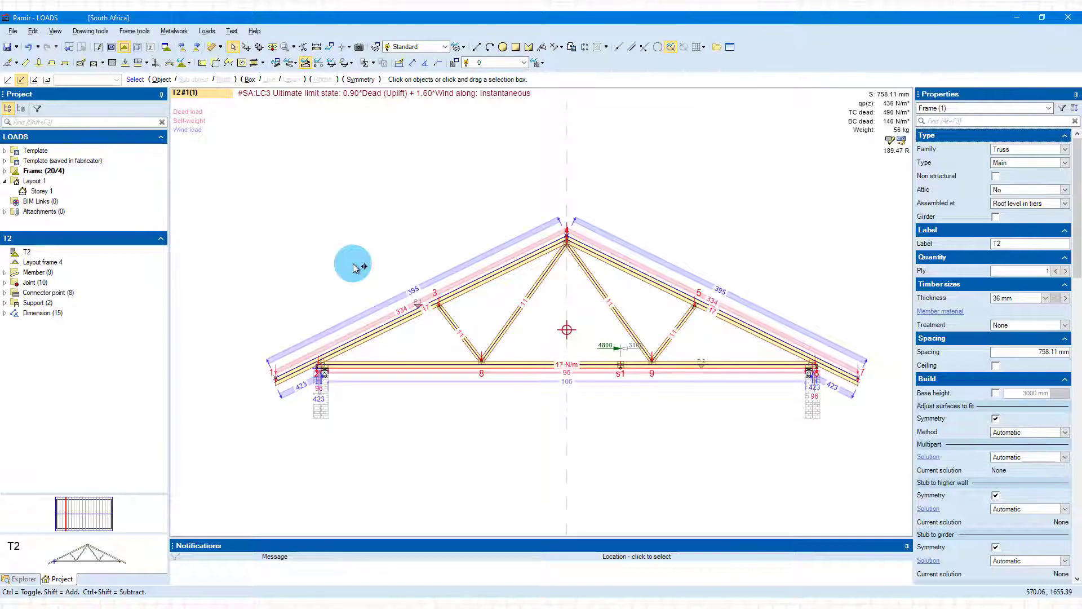
double_click(354, 268)
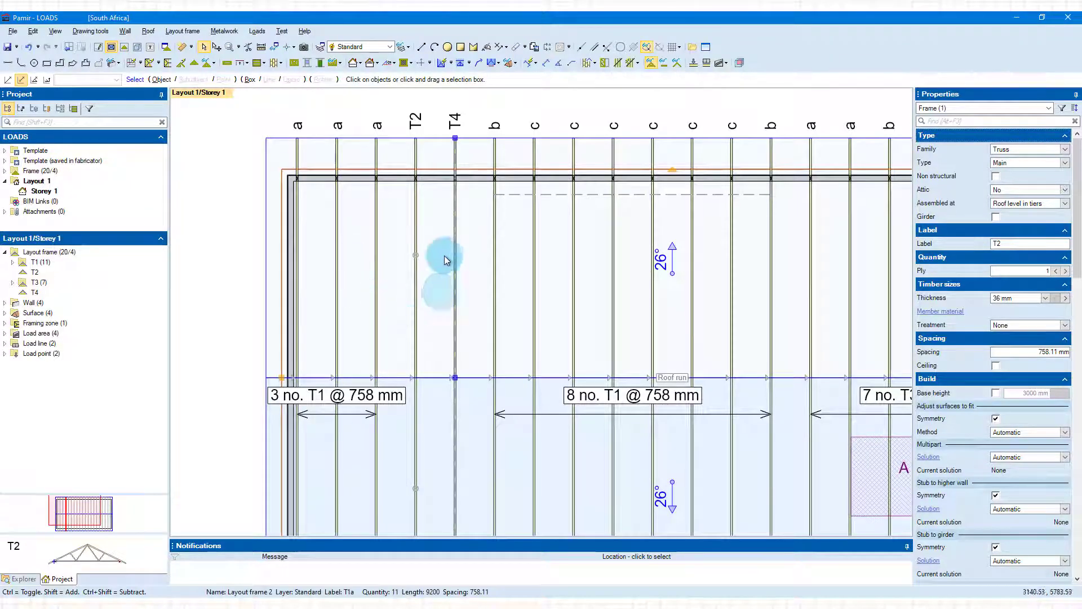
- Open truss T4 to examine the line load along its bottom chord, and return to the storey layout
click(457, 273)
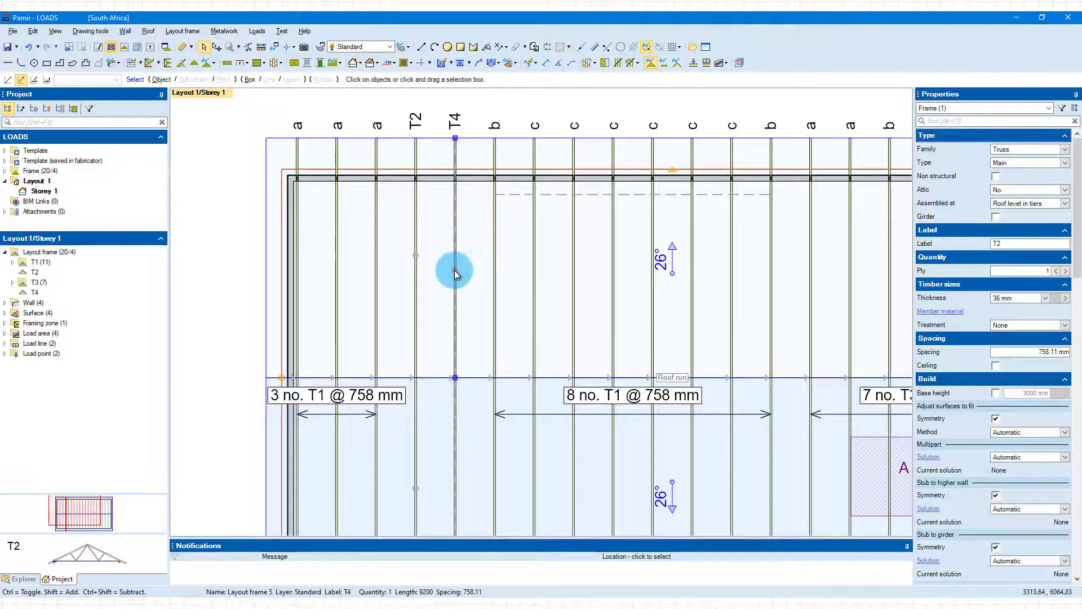
double_click(455, 273)
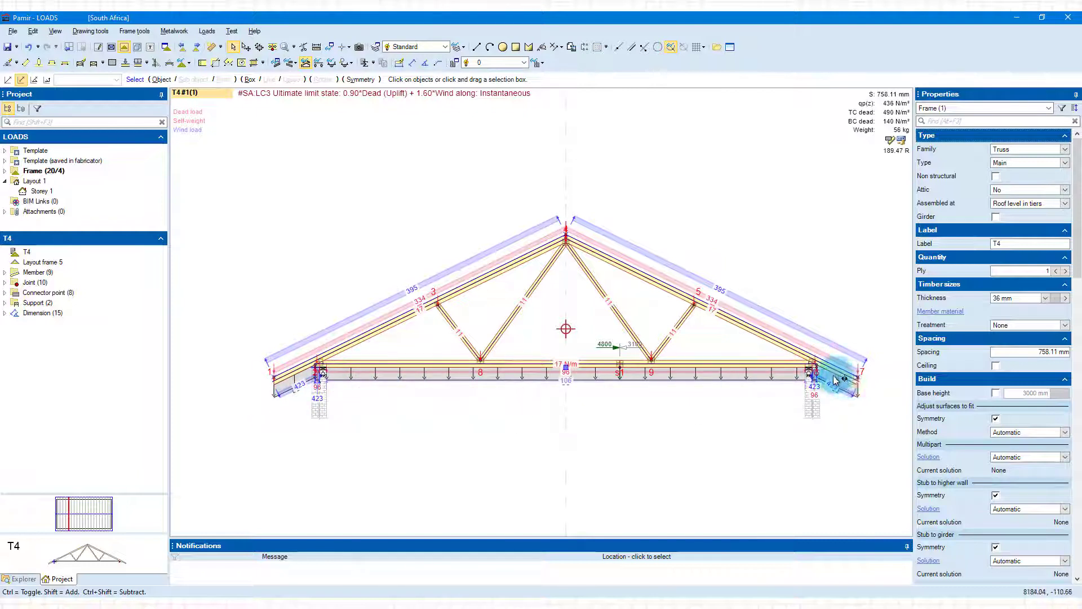
double_click(651, 387)
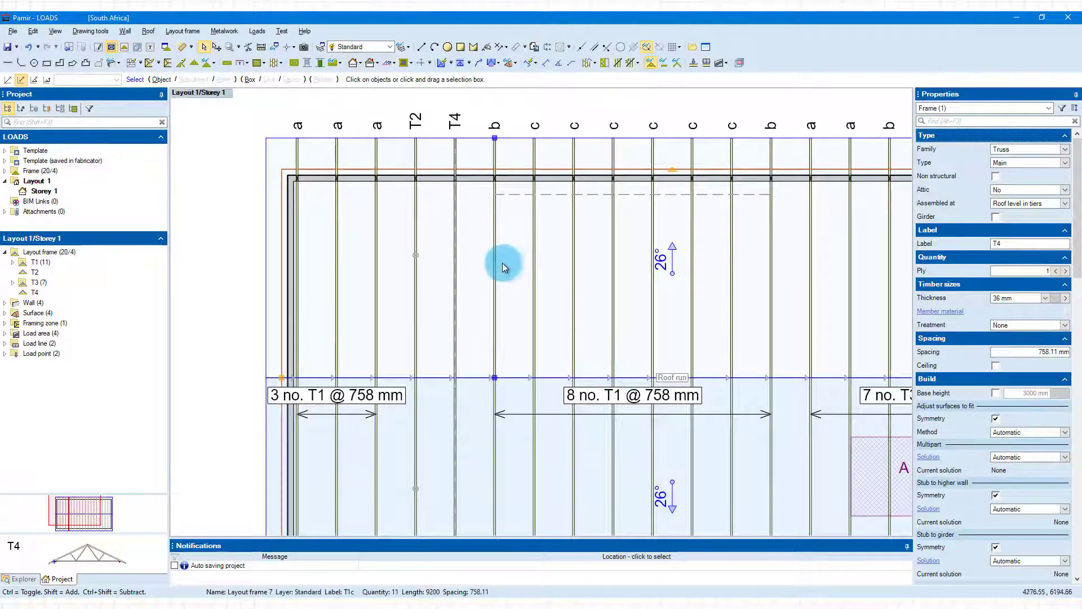
- Open a T1c truss crossed by the line load and examine its bottom chord near the support at joint 2
scroll(515, 230, up, 3)
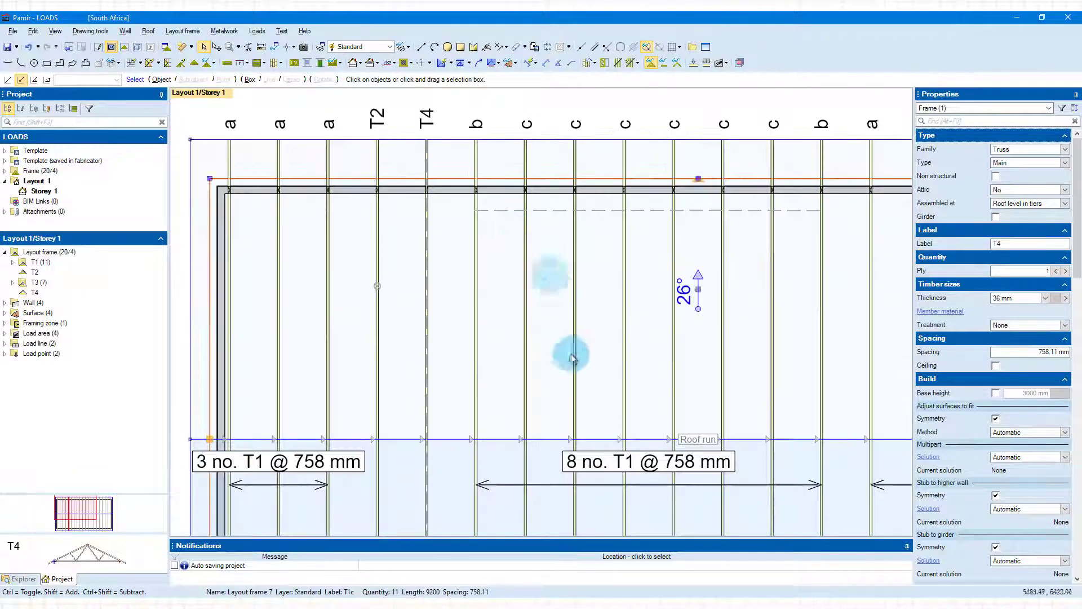
click(538, 292)
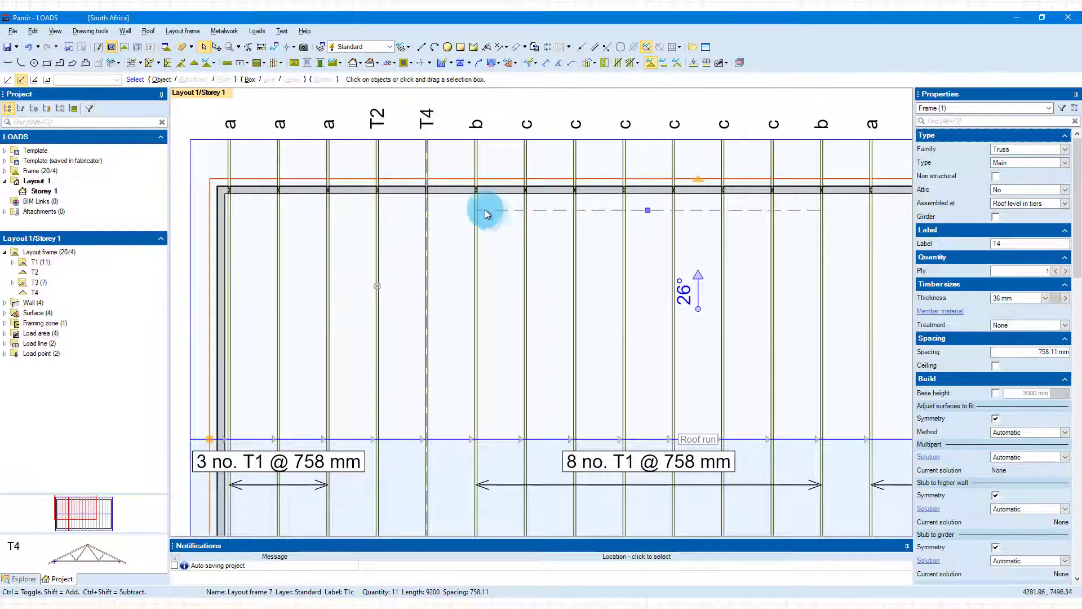
double_click(526, 342)
scroll(389, 383, up, 4)
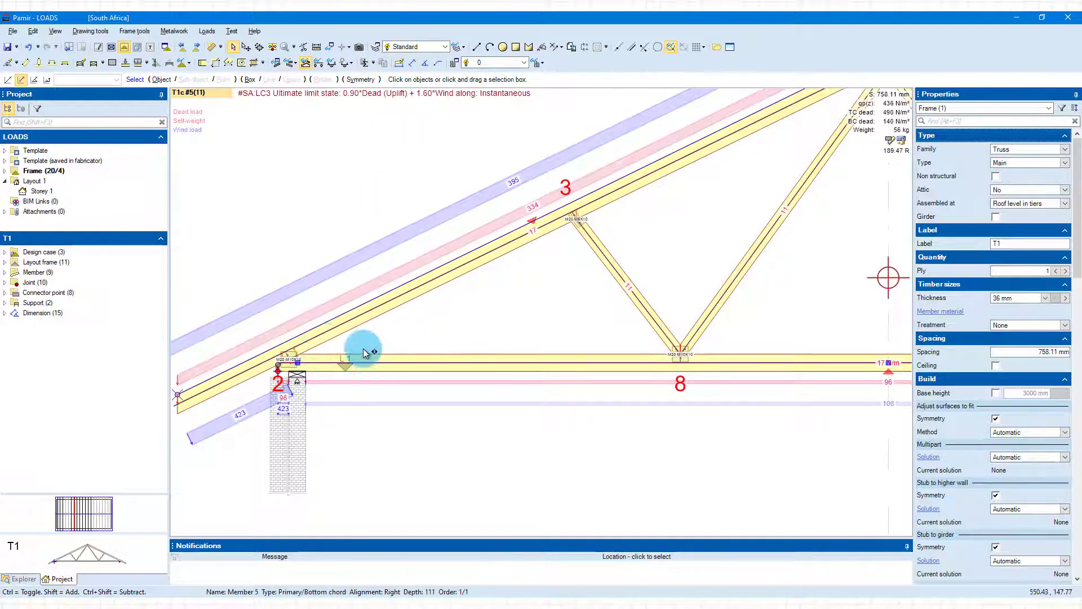
- Display load combination LC2 (1.20*Dead + 1.60*Blanket) on truss T1c, and return to the storey layout
key(Page_Up)
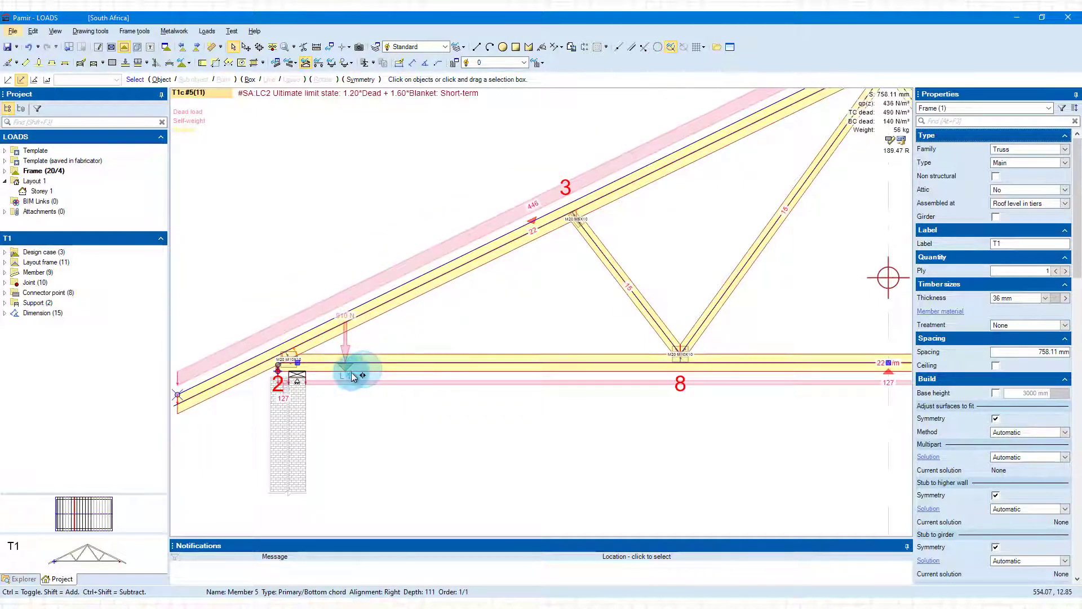
scroll(343, 367, down, 3)
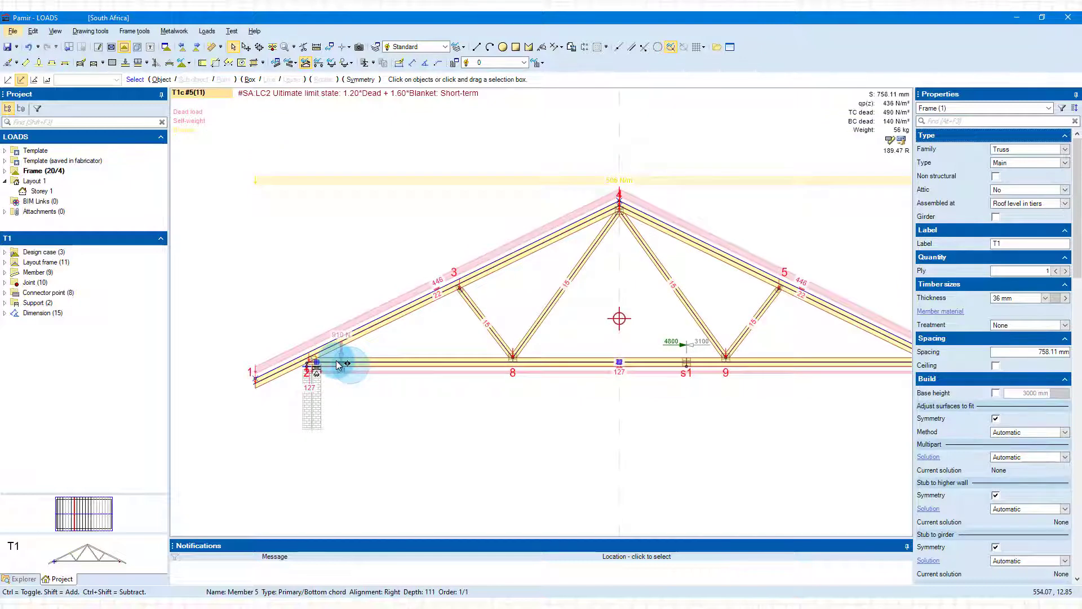
key(Escape)
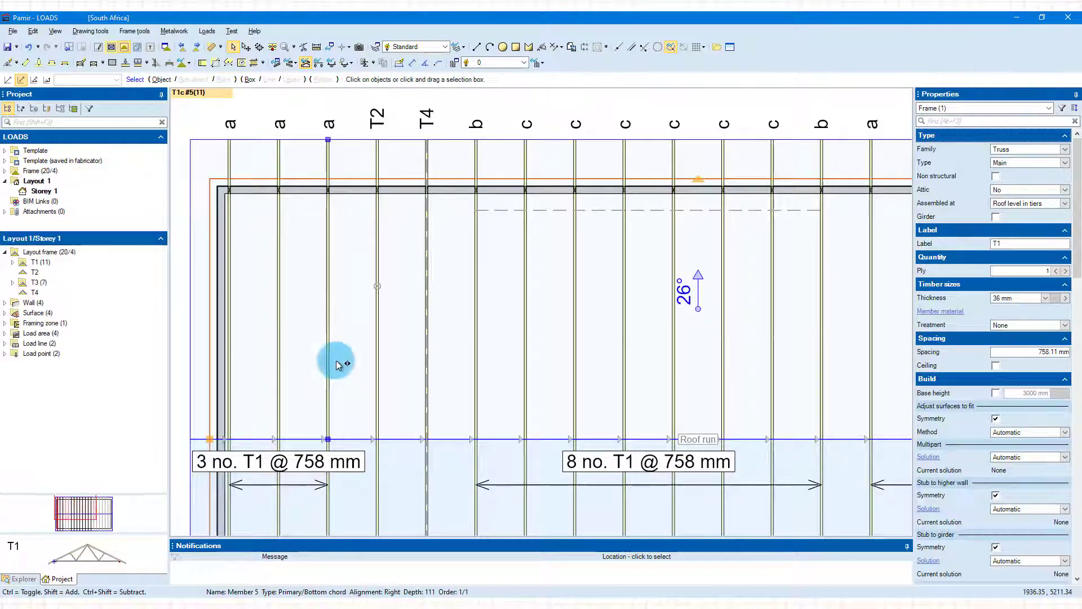
- Open a T3 truss crossed by area load A 1 and examine the area load applied along its bottom chord
scroll(390, 348, down, 3)
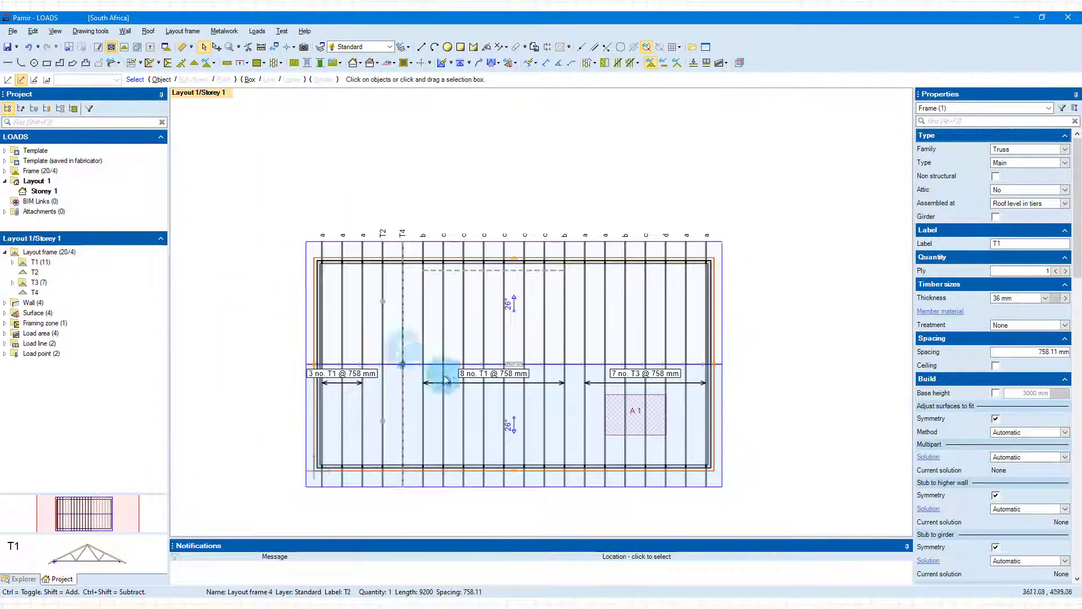
scroll(628, 435, up, 2)
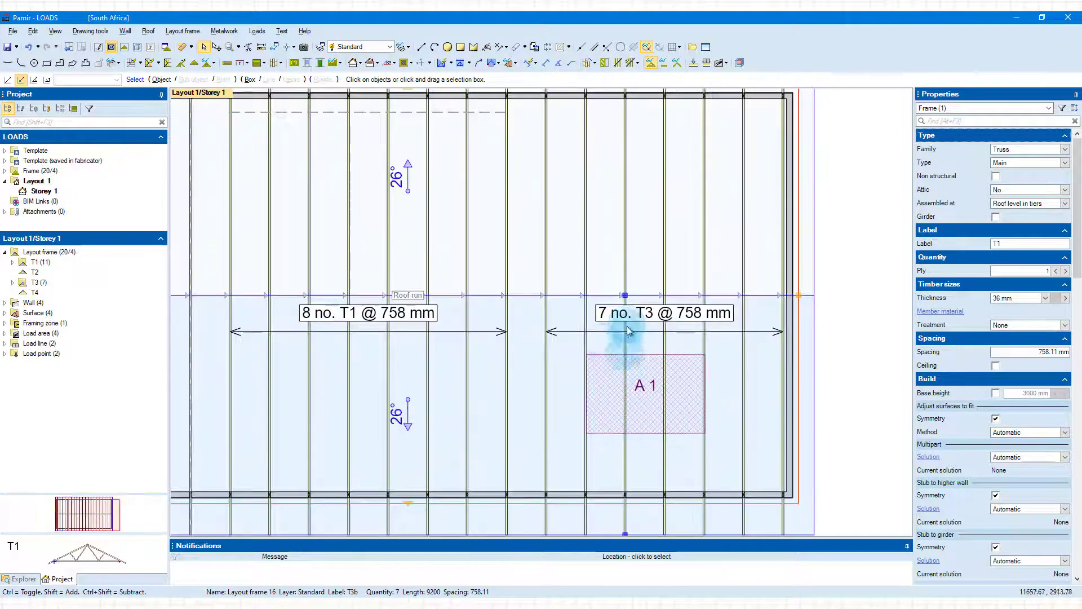
double_click(627, 258)
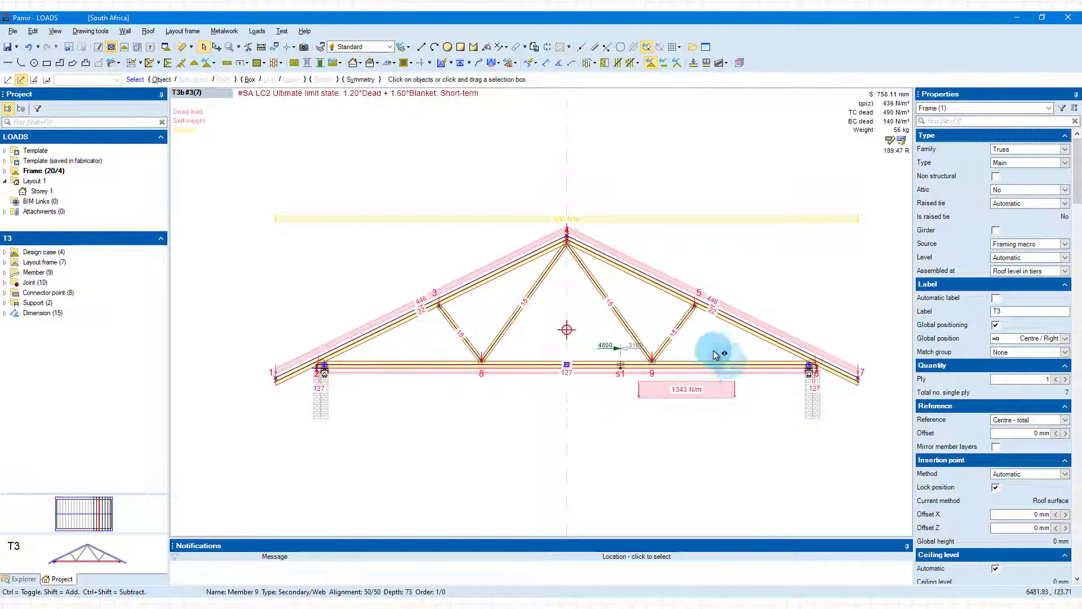
click(735, 387)
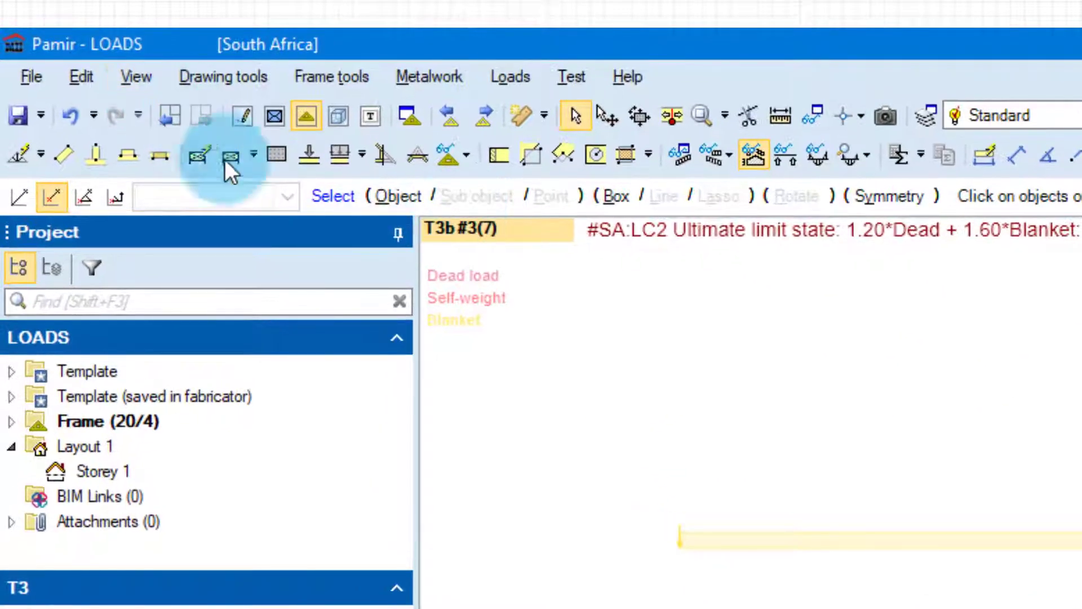
- Add a vertical point load with a Dead value of 500 N on truss T3's top chord between joints 2 and 3
click(308, 155)
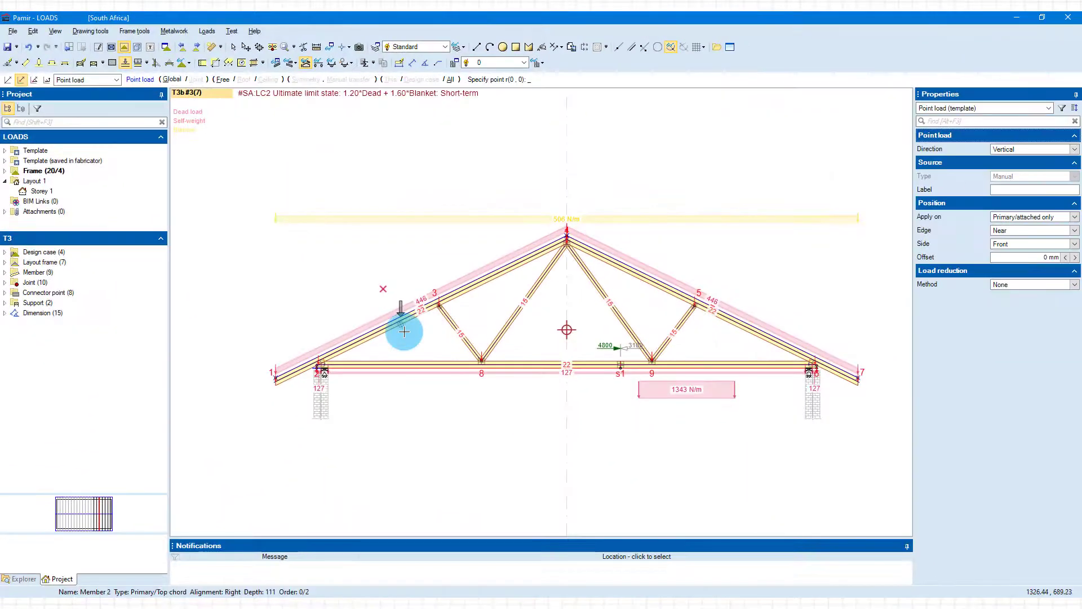
click(392, 330)
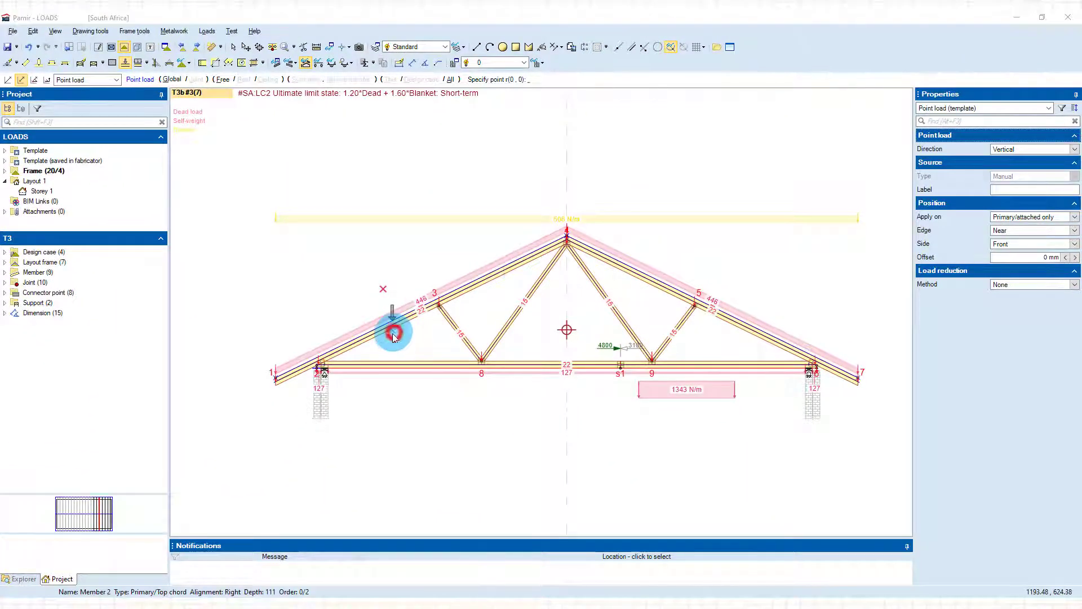
text(5000)
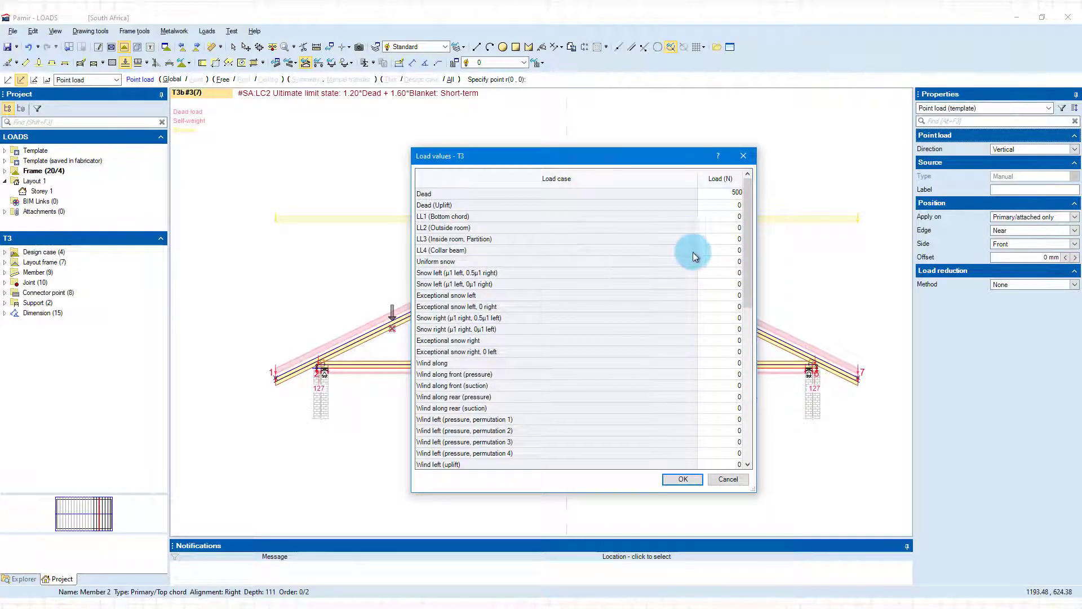
click(682, 479)
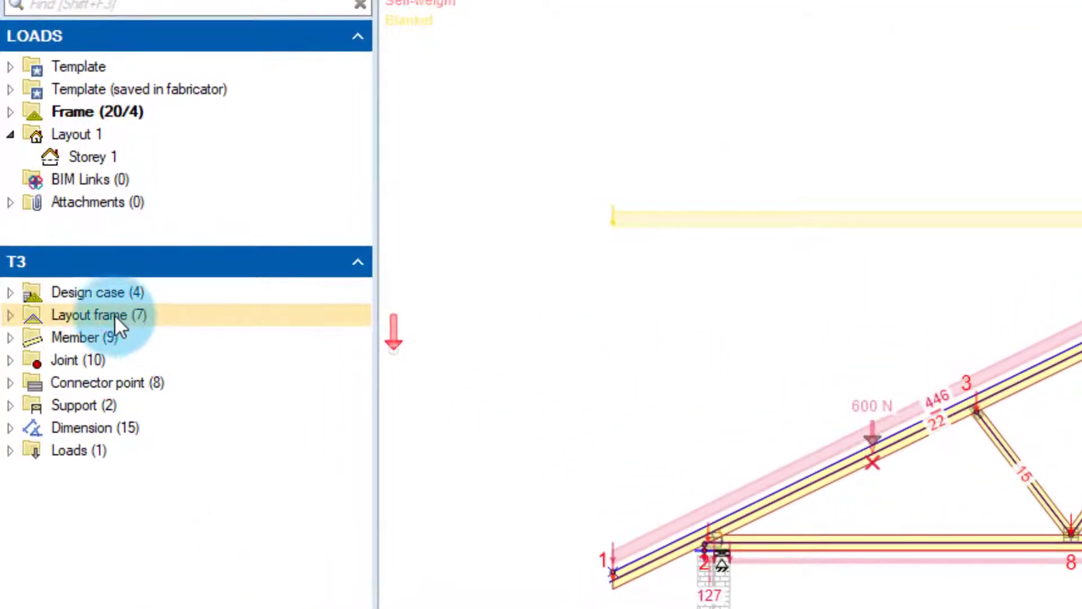
- Remove the manual point load from truss T3's top chord and return to the storey layout
click(96, 293)
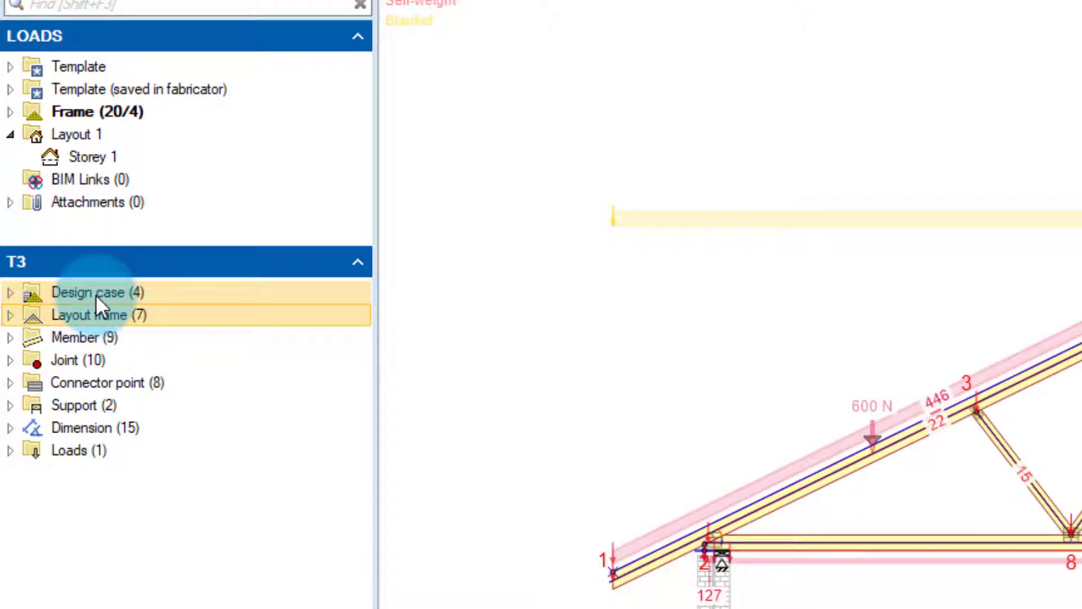
right_click(96, 294)
click(201, 356)
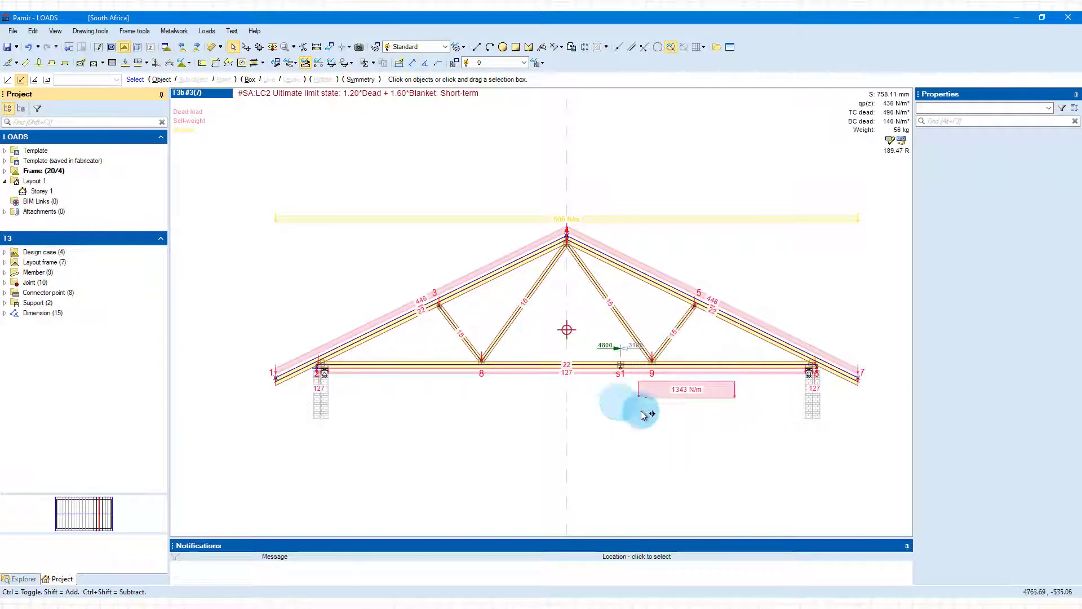
double_click(681, 420)
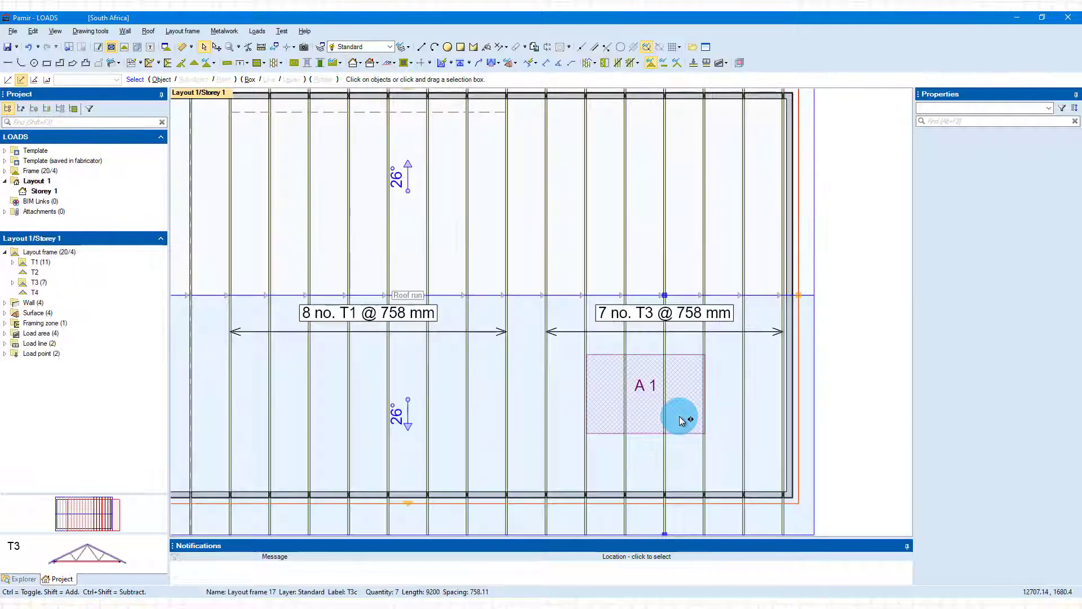